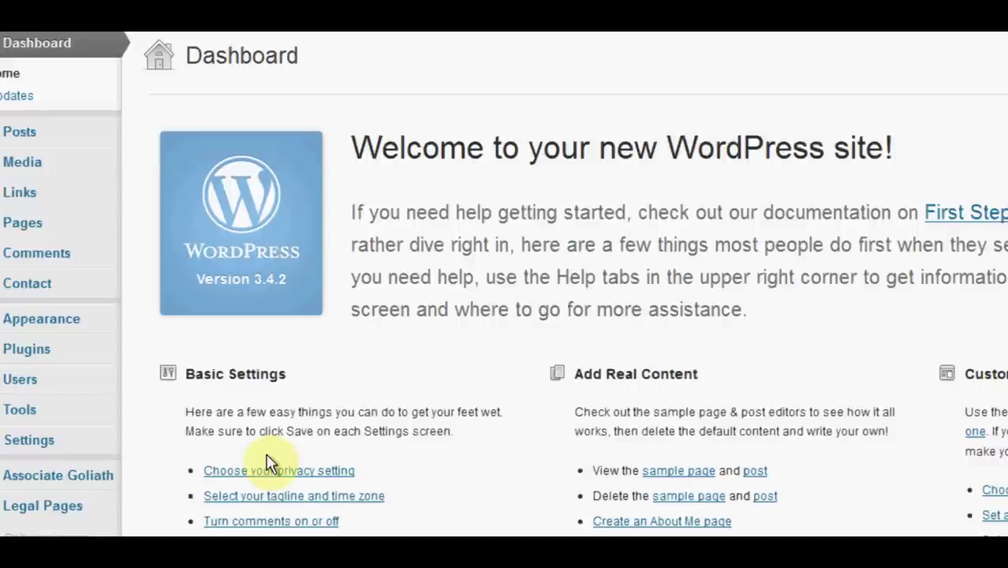
- Open the Associate Goliath admin page showing the Amazon credentials, 'thanksgiving' keyword and 15 posts per week
mouse_move(23, 476)
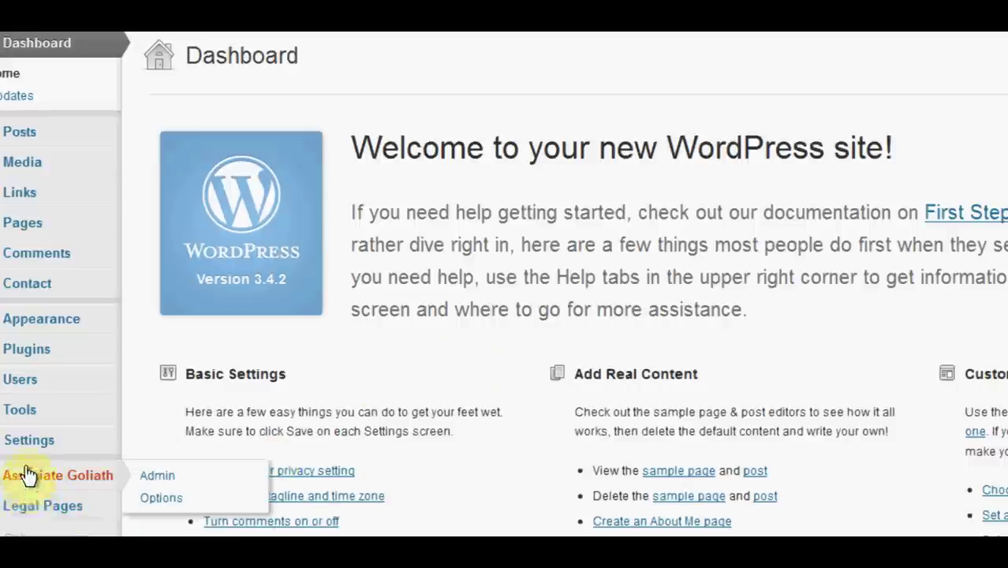
click(75, 483)
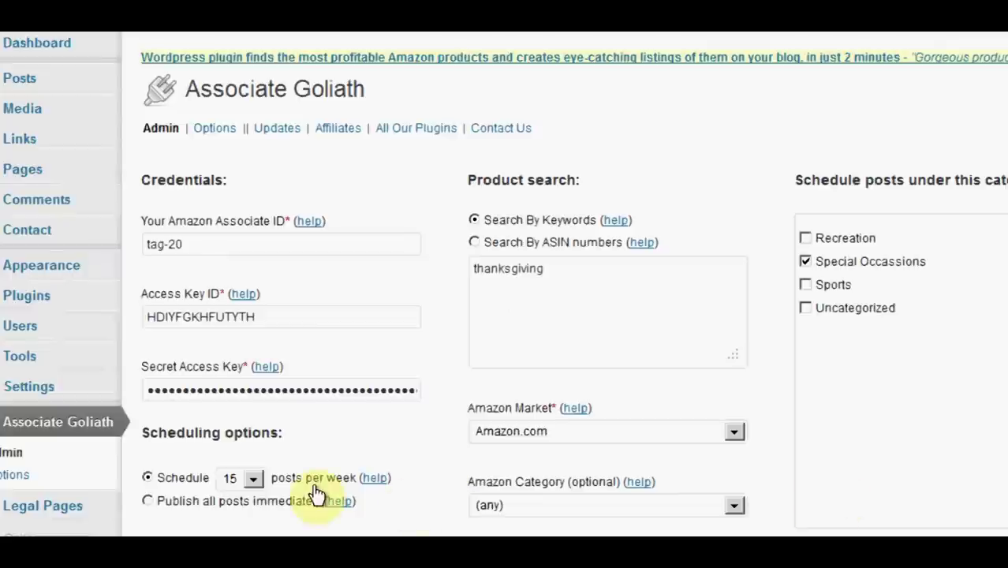
click(252, 477)
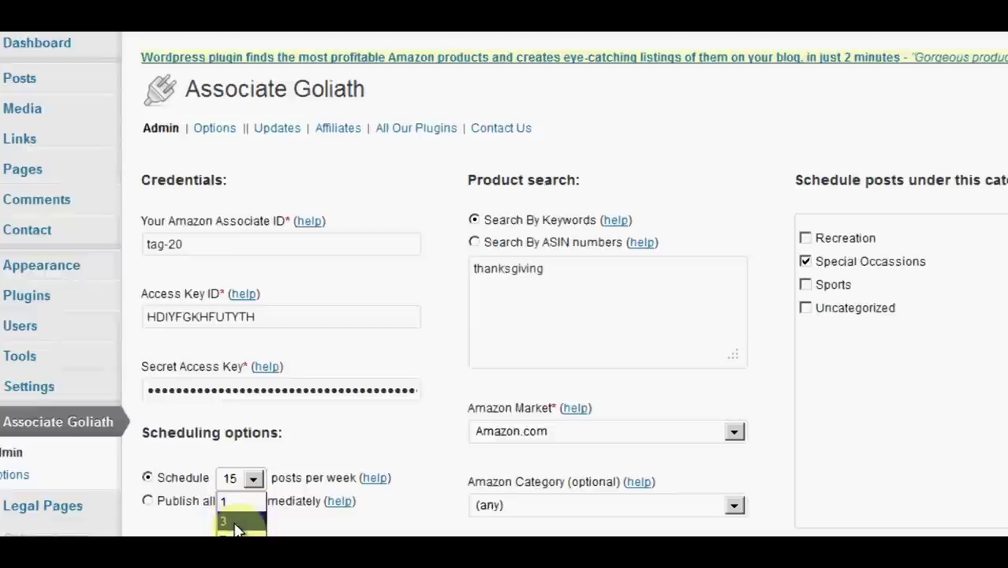
key(Escape)
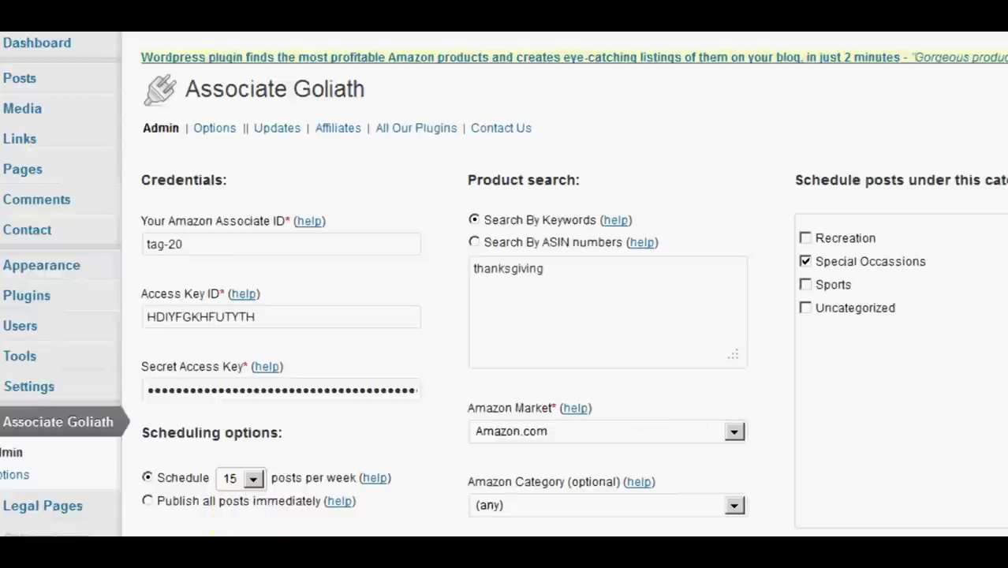
scroll(567, 434, down, 3)
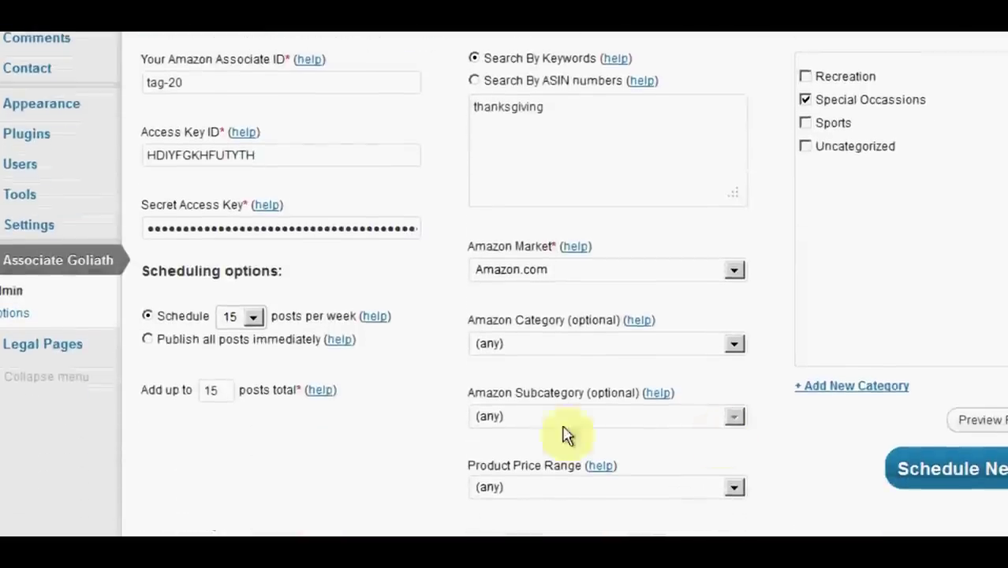
click(254, 316)
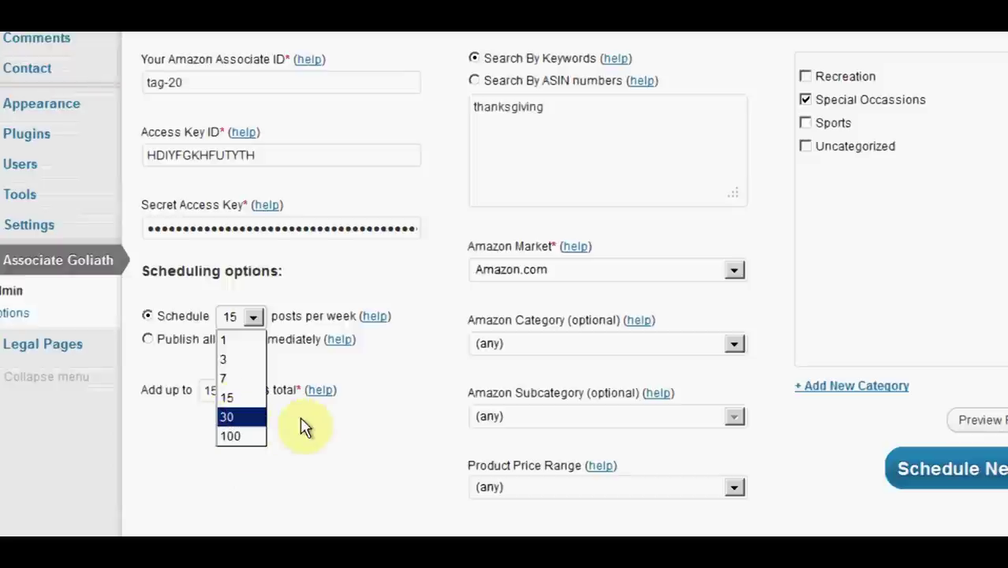
click(231, 396)
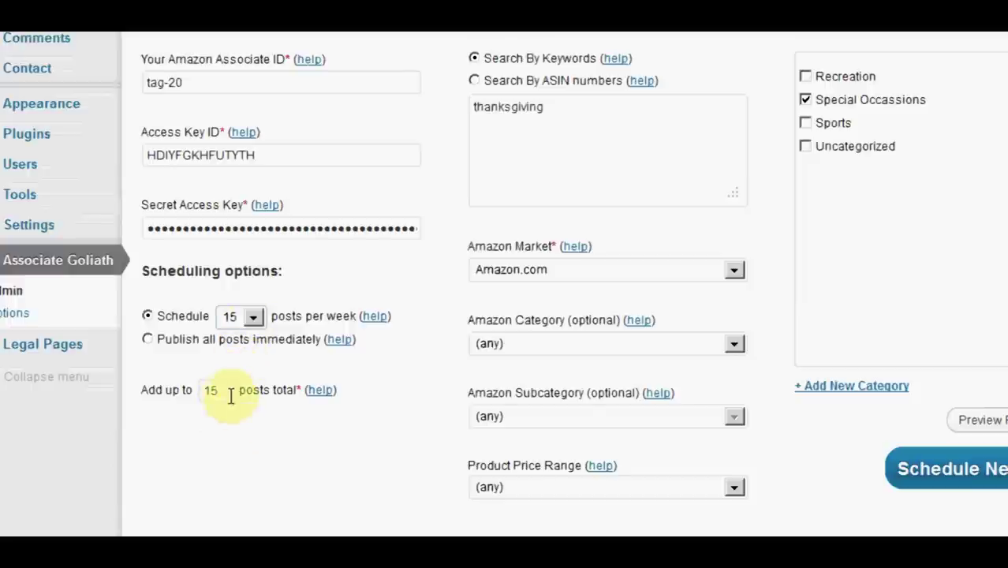
- Change the posts-total limit from 15 to 45
double_click(226, 390)
text(45)
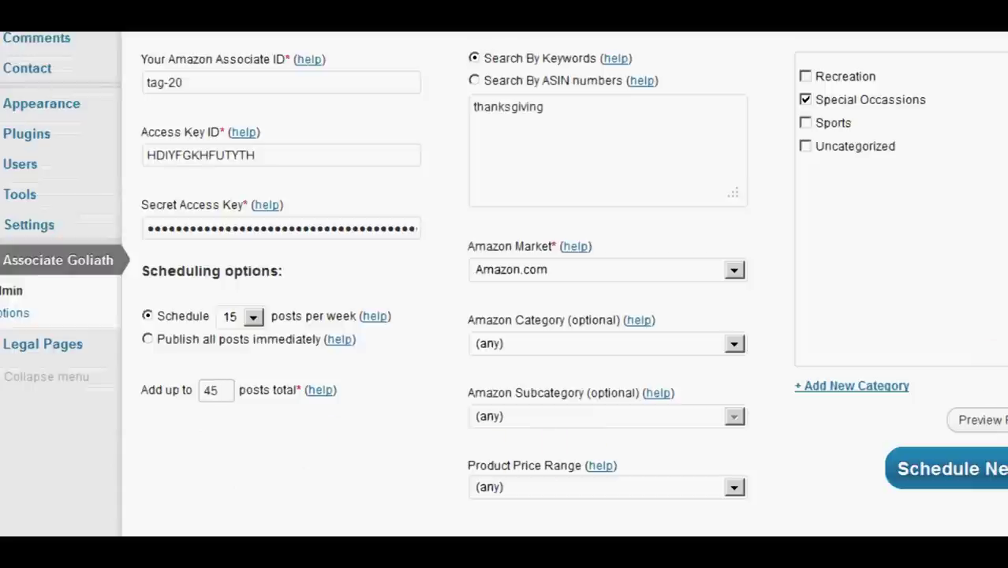
scroll(505, 284, up, 1)
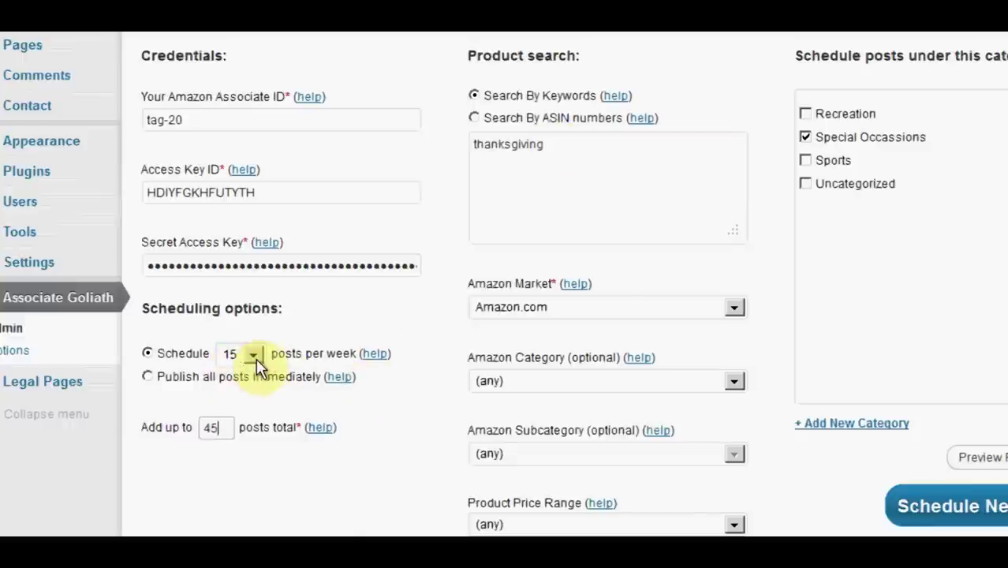
click(223, 428)
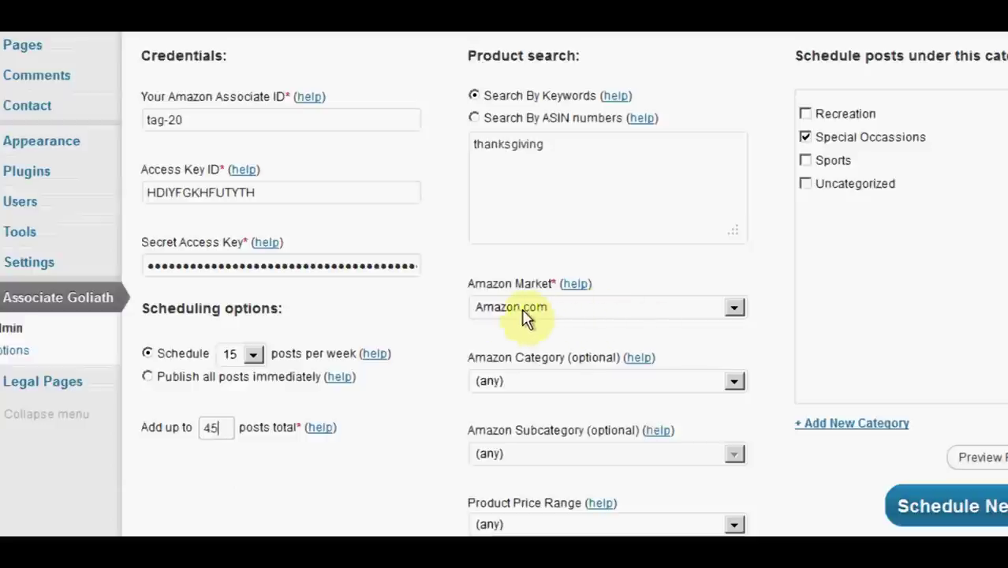
click(734, 308)
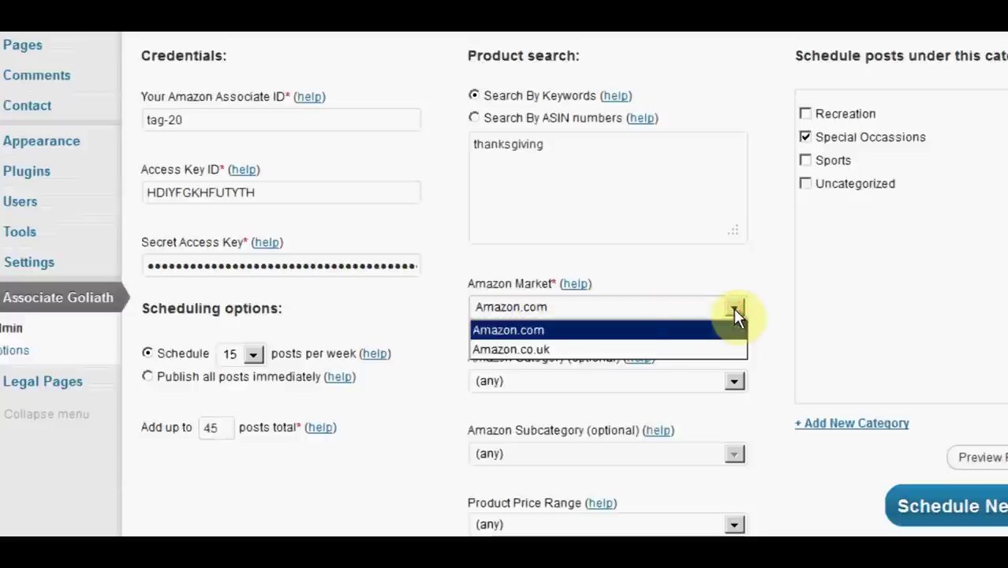
click(539, 330)
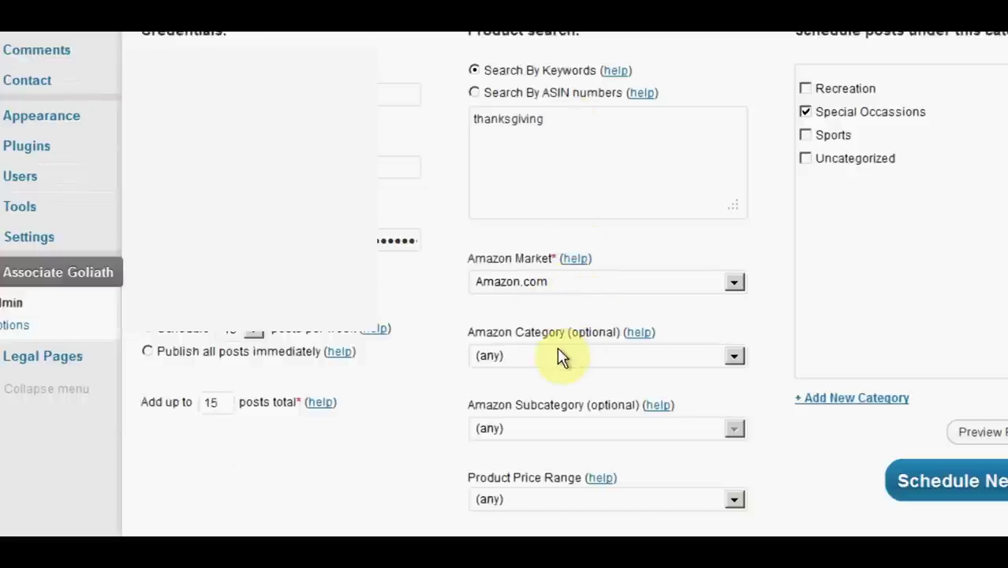
- Set the Amazon Category to Grocery & Gourmet Food
click(734, 360)
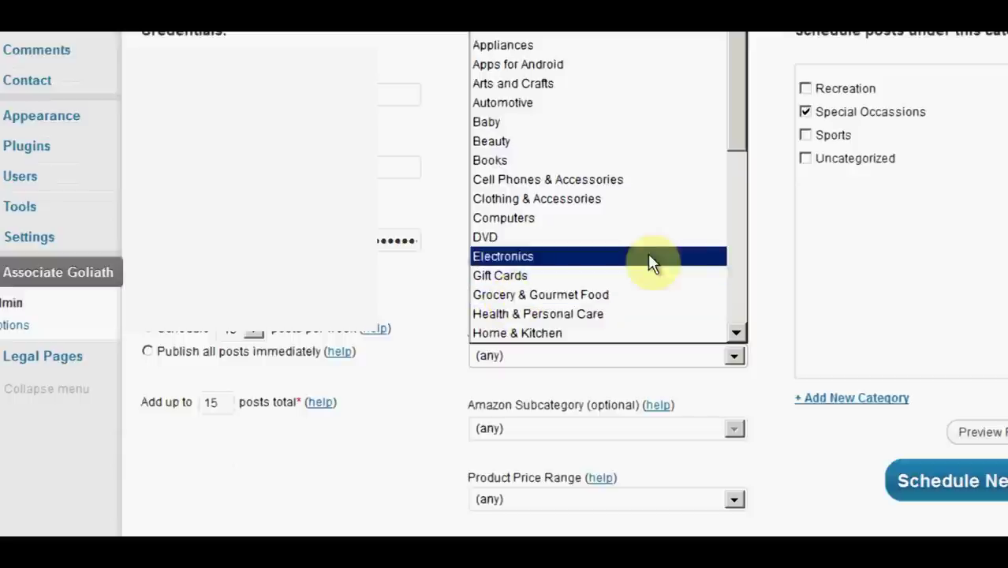
drag(736, 115, 732, 189)
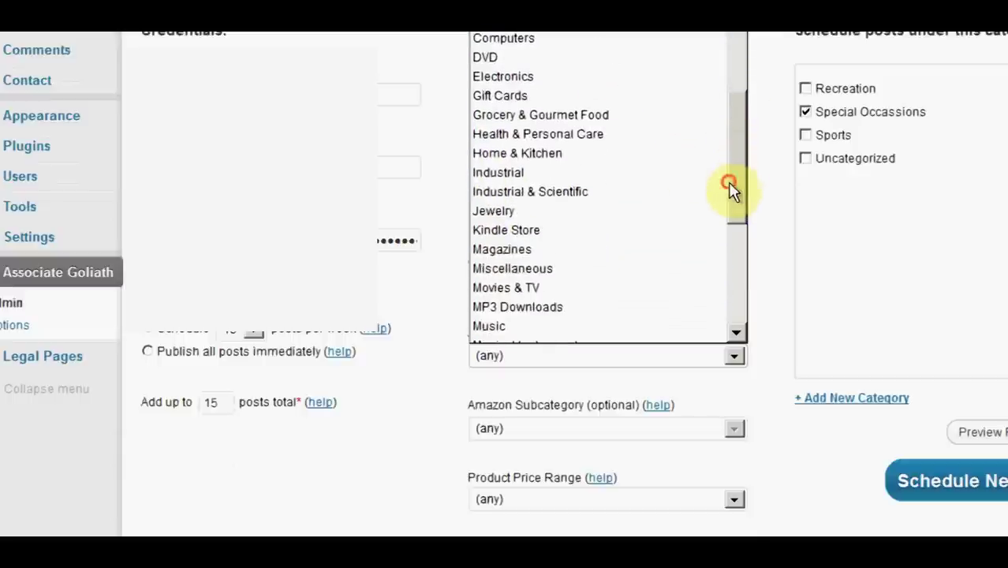
click(549, 114)
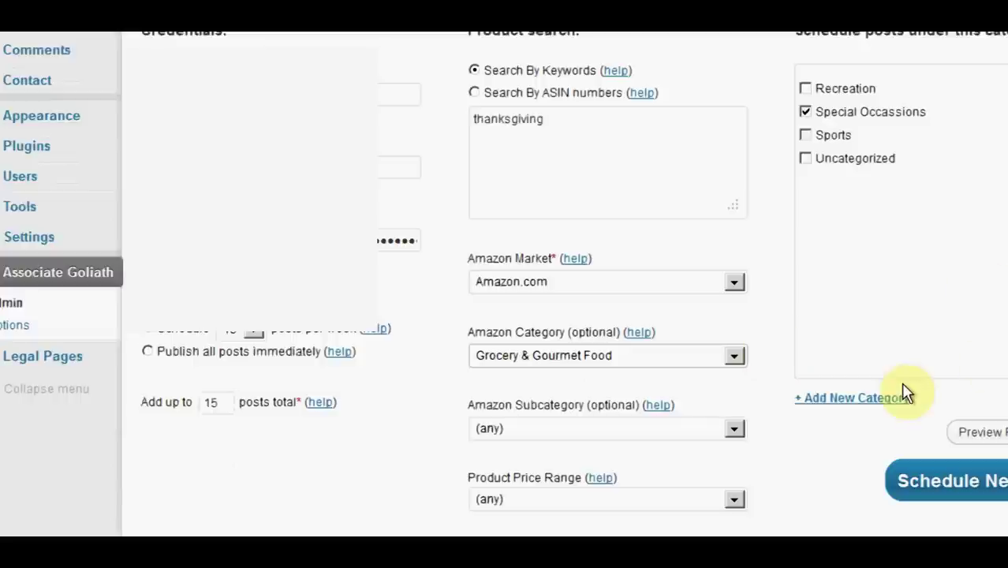
click(732, 427)
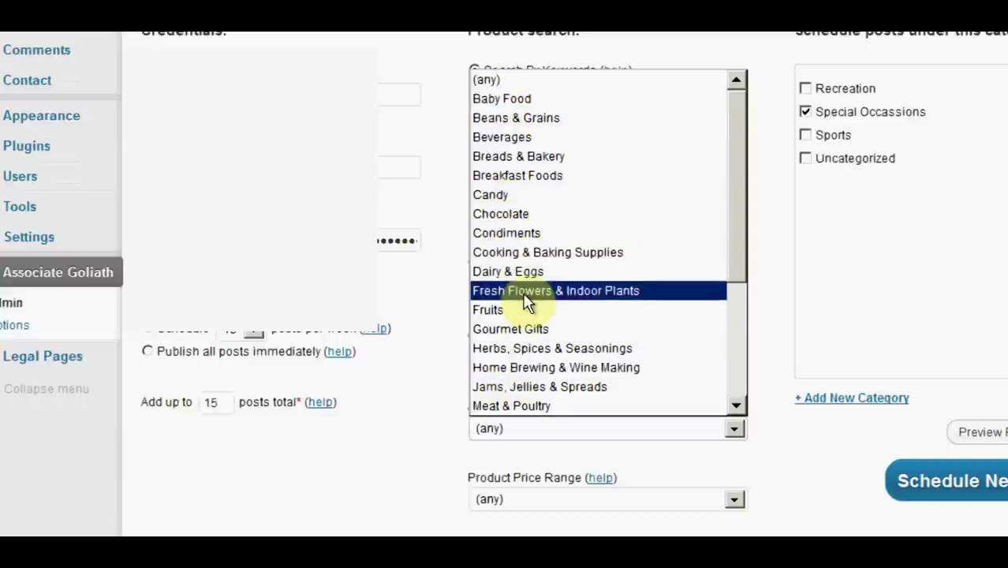
- Keep the Amazon Subcategory at (any) under Grocery & Gourmet Food
click(488, 79)
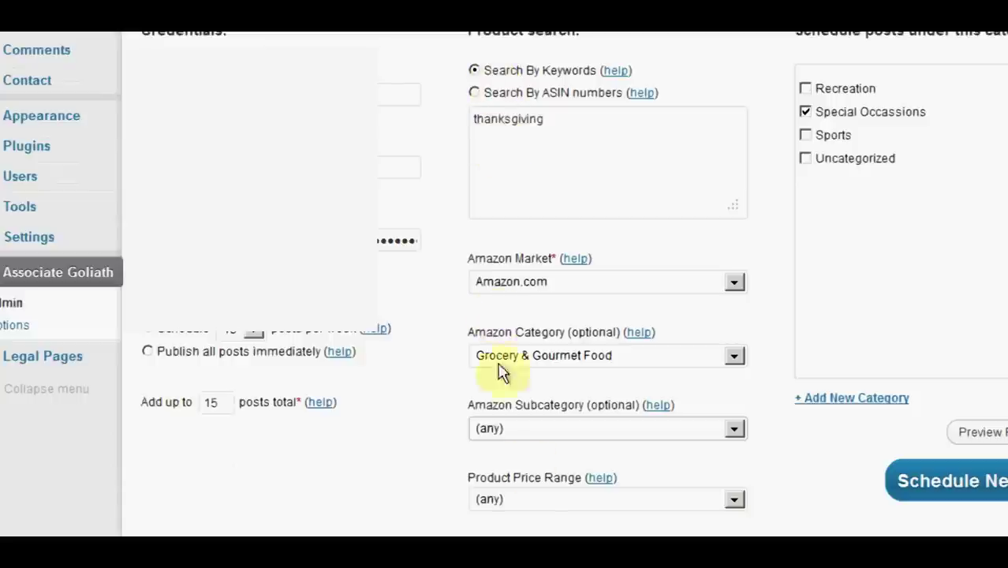
click(733, 500)
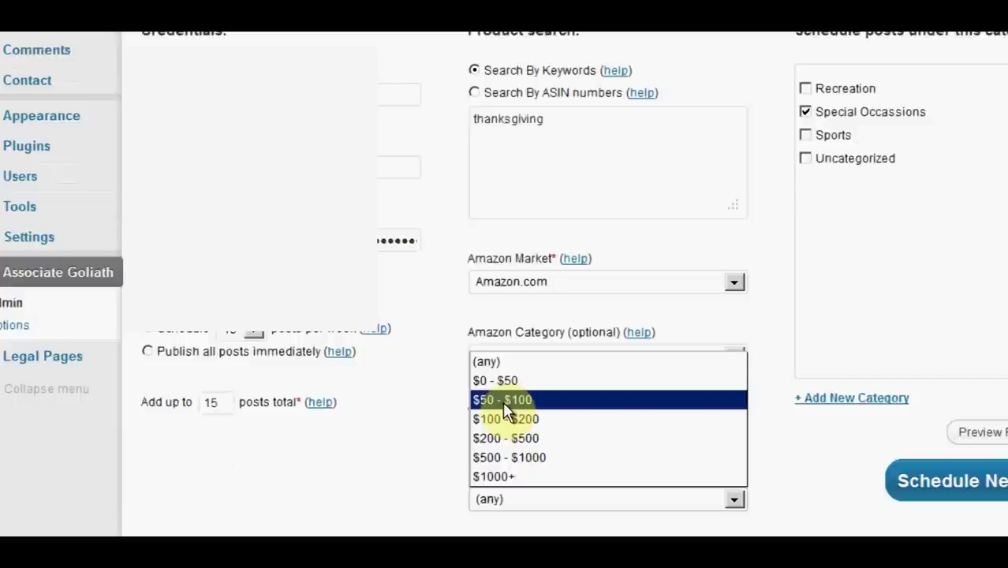
click(374, 446)
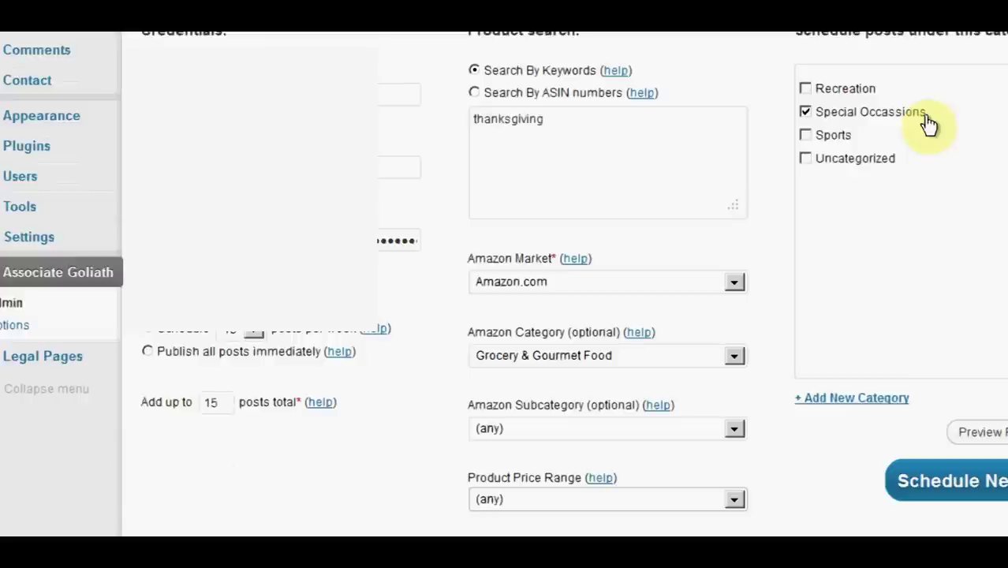
scroll(929, 124, down, 3)
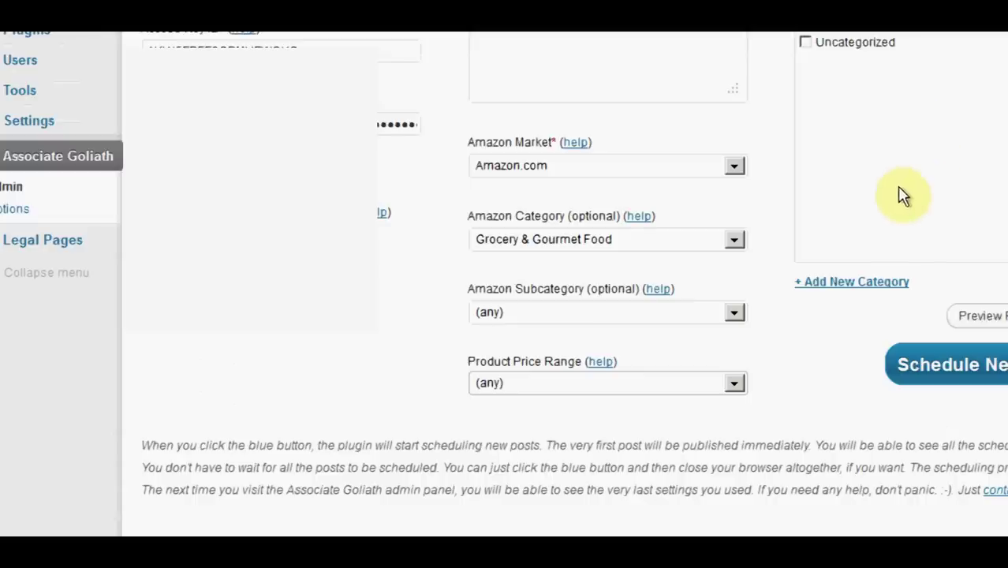
scroll(503, 284, up, 6)
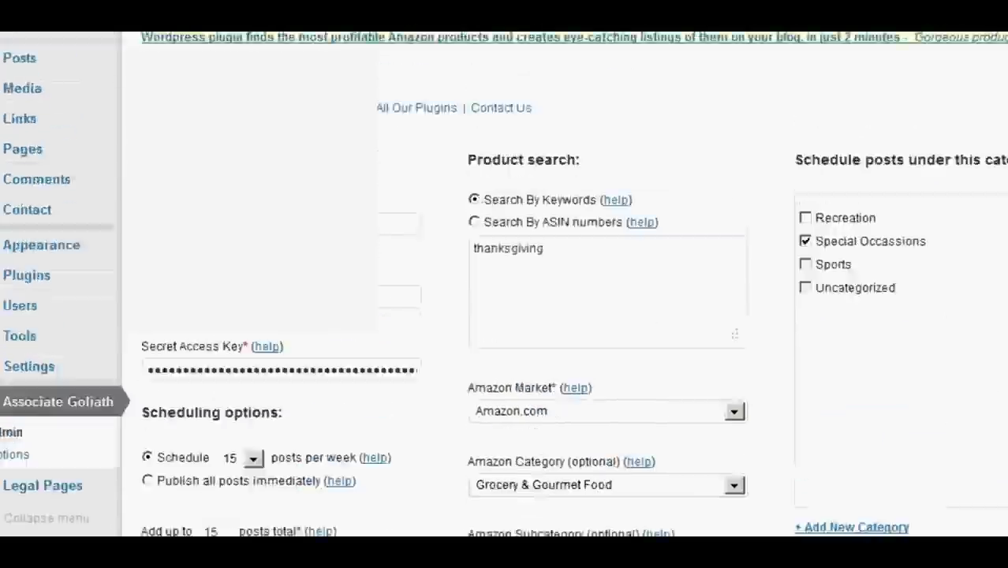
scroll(503, 284, down, 3)
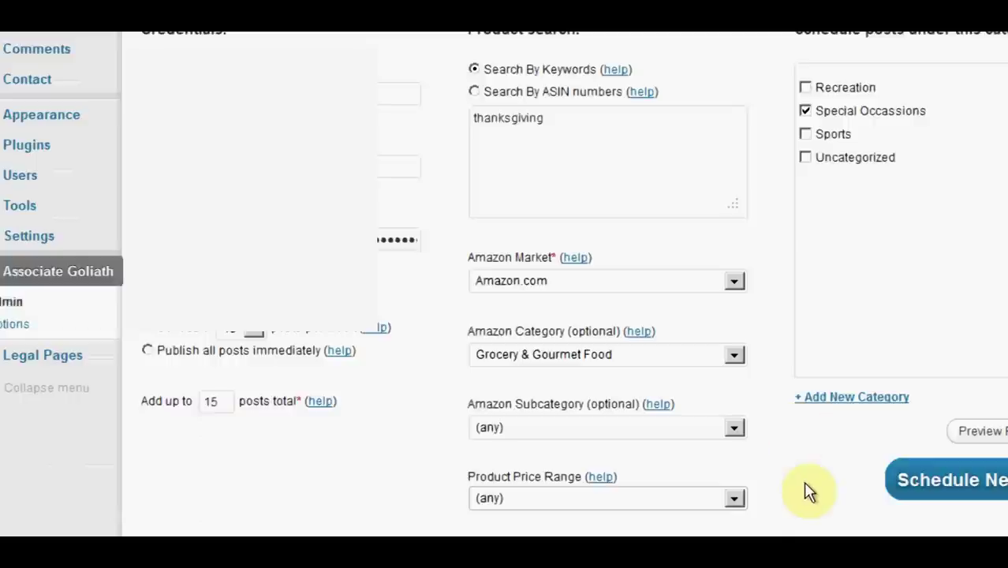
click(977, 434)
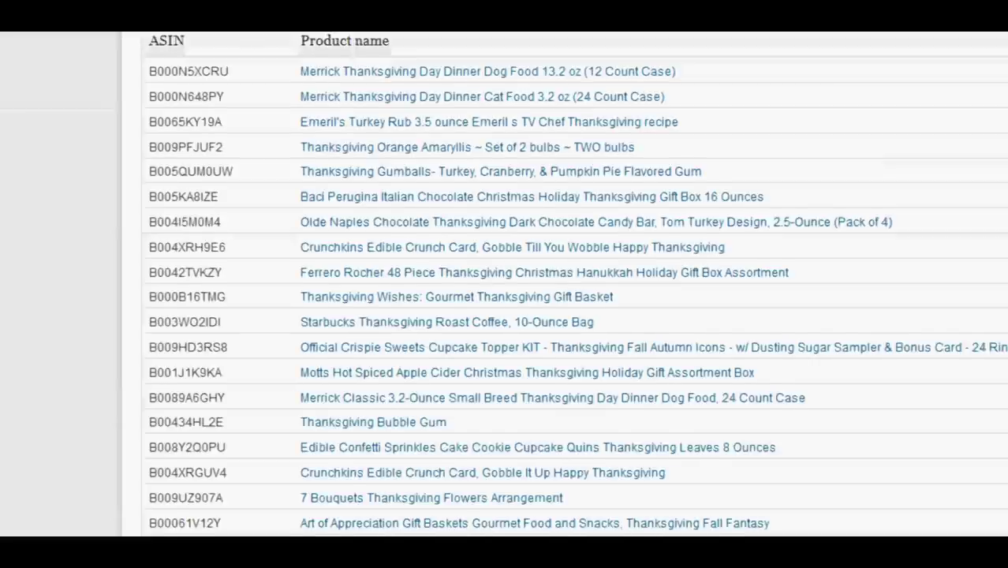
scroll(575, 284, down, 5)
scroll(575, 284, down, 10)
scroll(575, 284, down, 4)
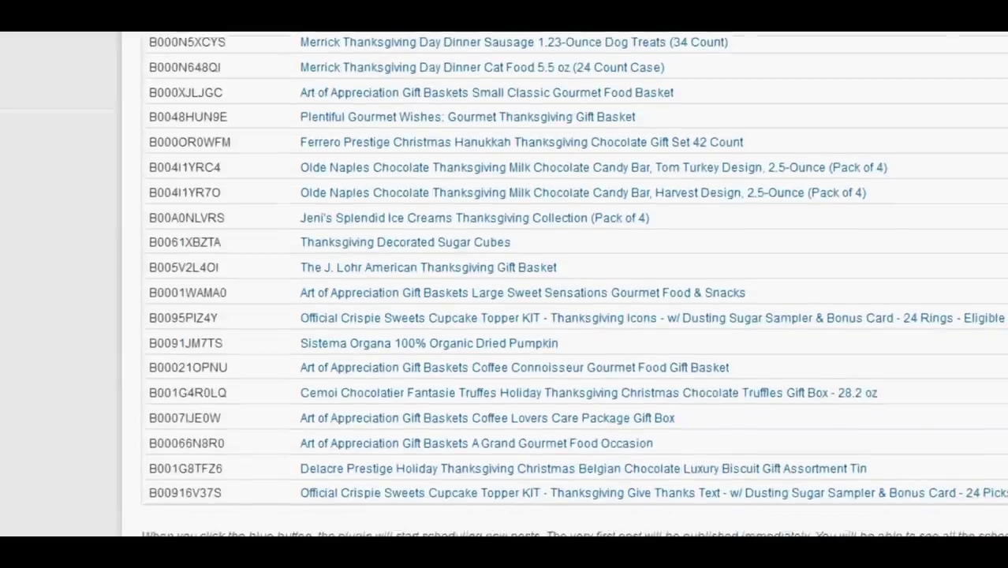
scroll(573, 284, up, 2)
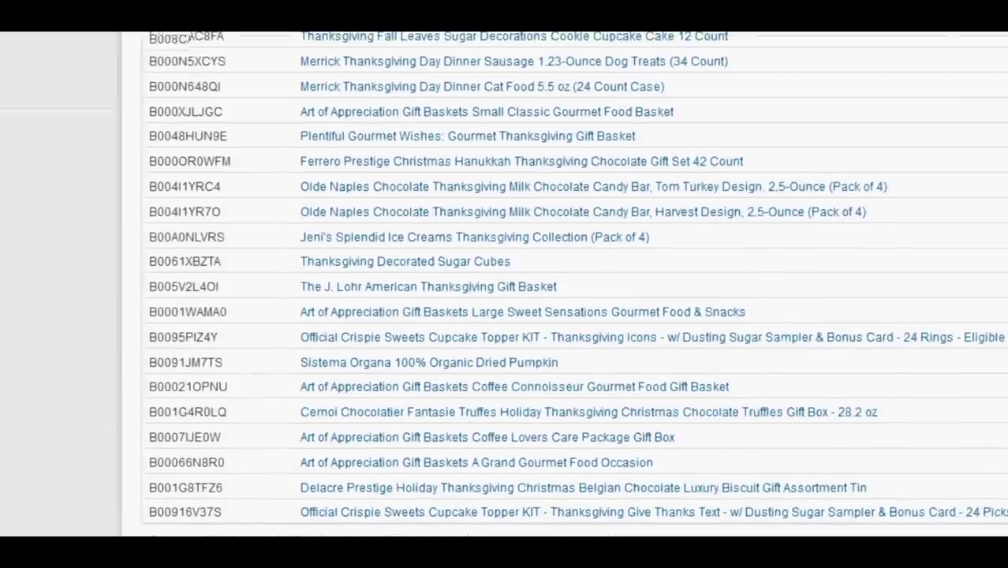
scroll(573, 284, up, 5)
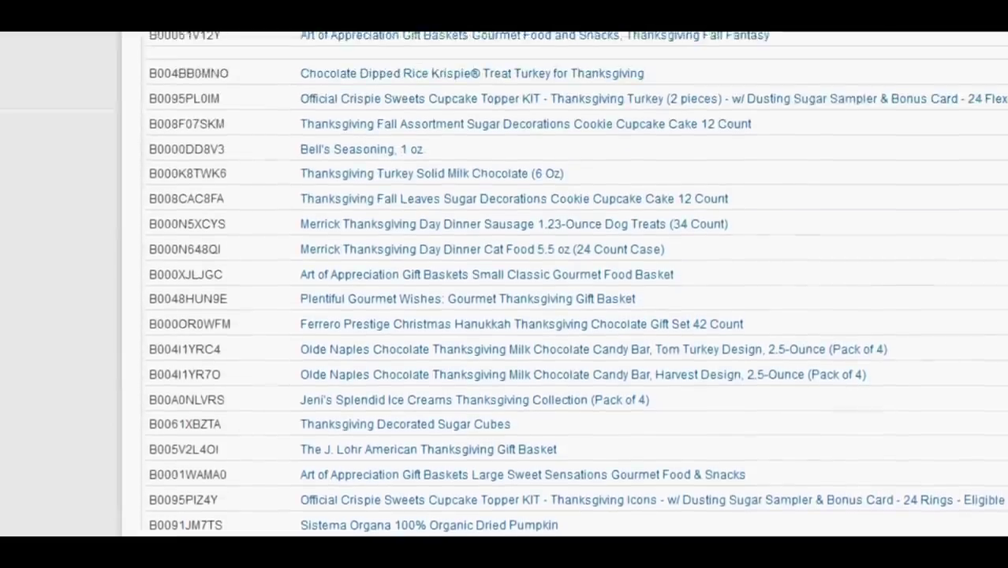
scroll(574, 284, up, 6)
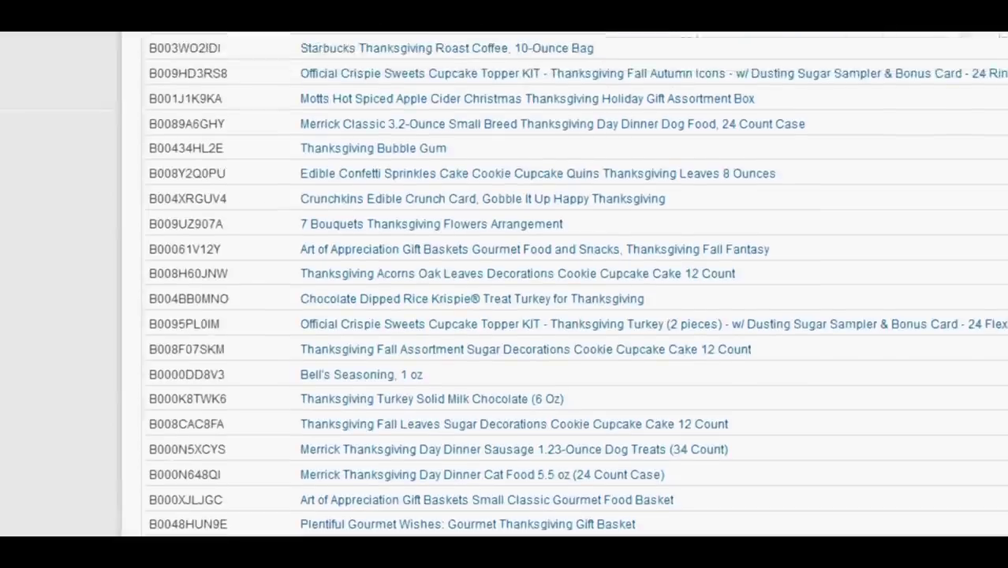
scroll(573, 284, up, 6)
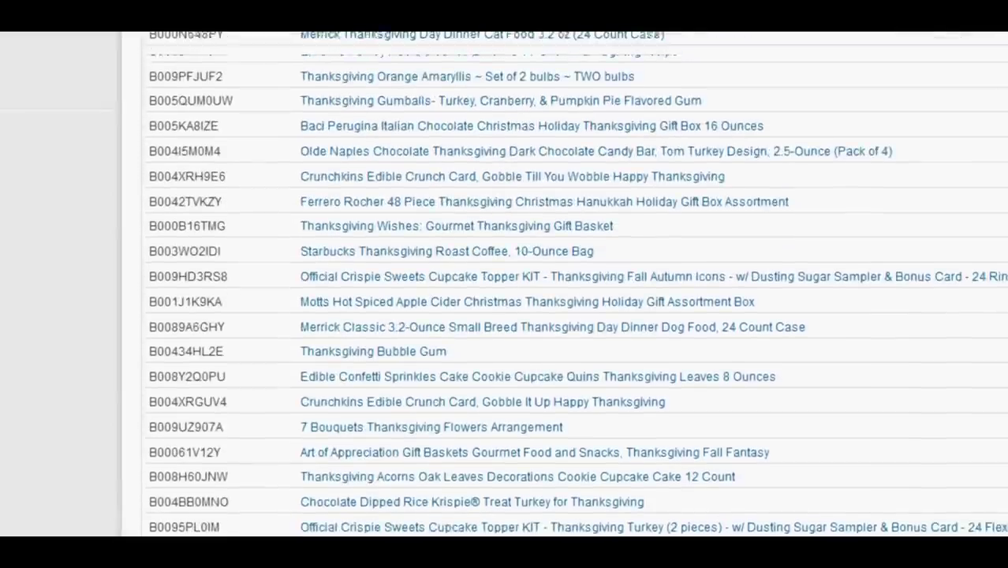
scroll(574, 284, up, 4)
scroll(573, 284, up, 1)
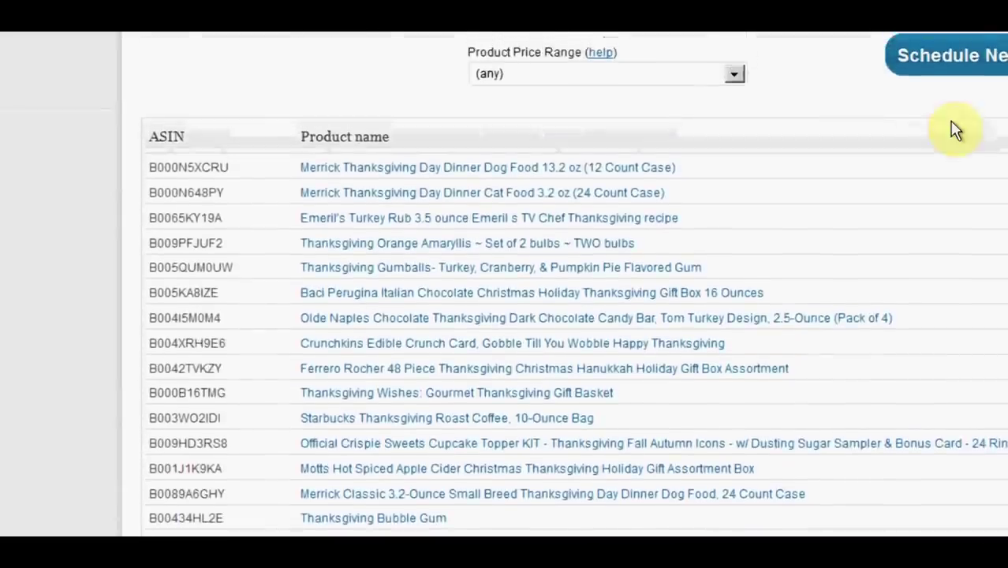
- Run Schedule New Posts to generate the Thanksgiving product posts
click(937, 73)
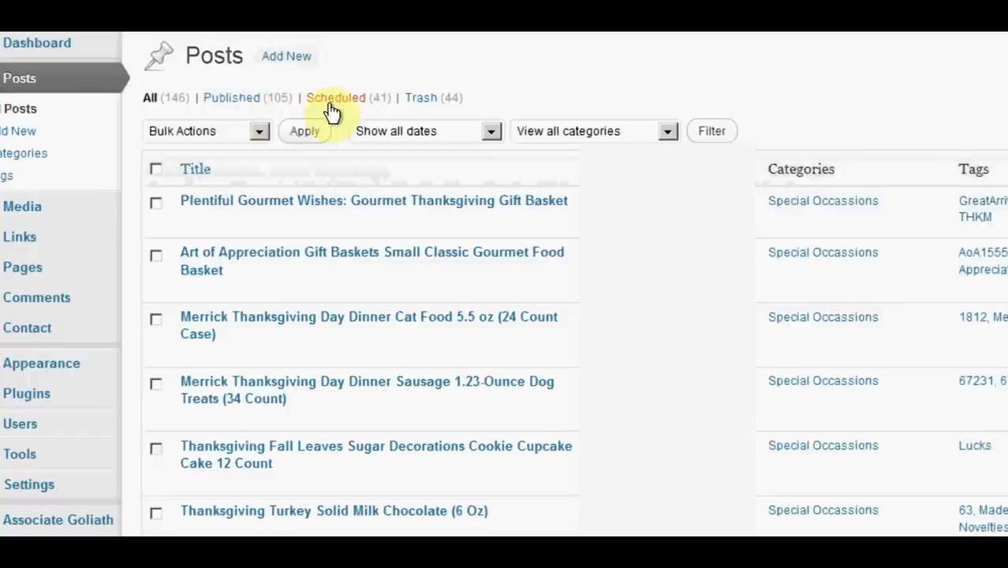
- Filter to published posts and review the Crunchkins Edible Crunch Card post's $3.95 price, image and details
click(227, 101)
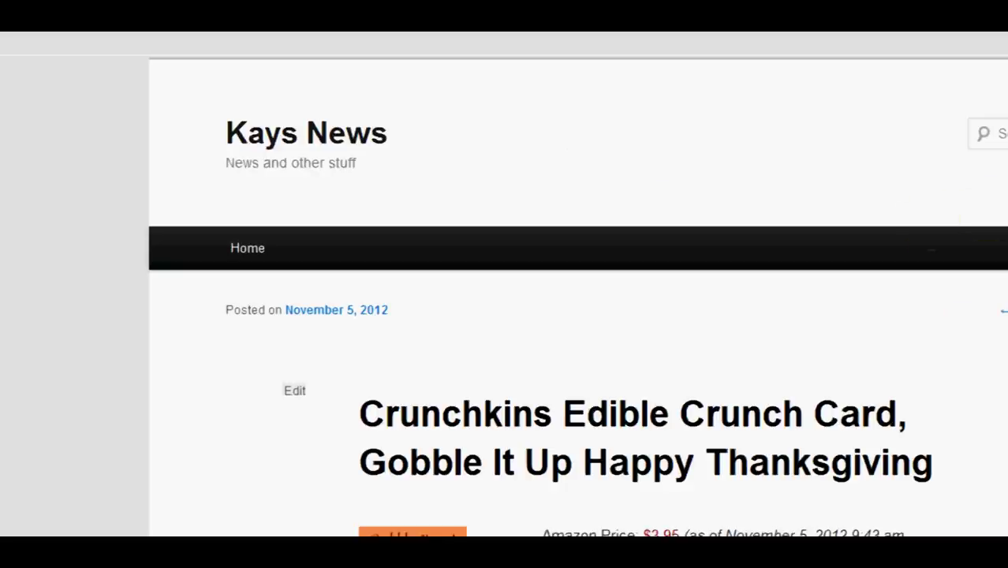
scroll(577, 316, down, 3)
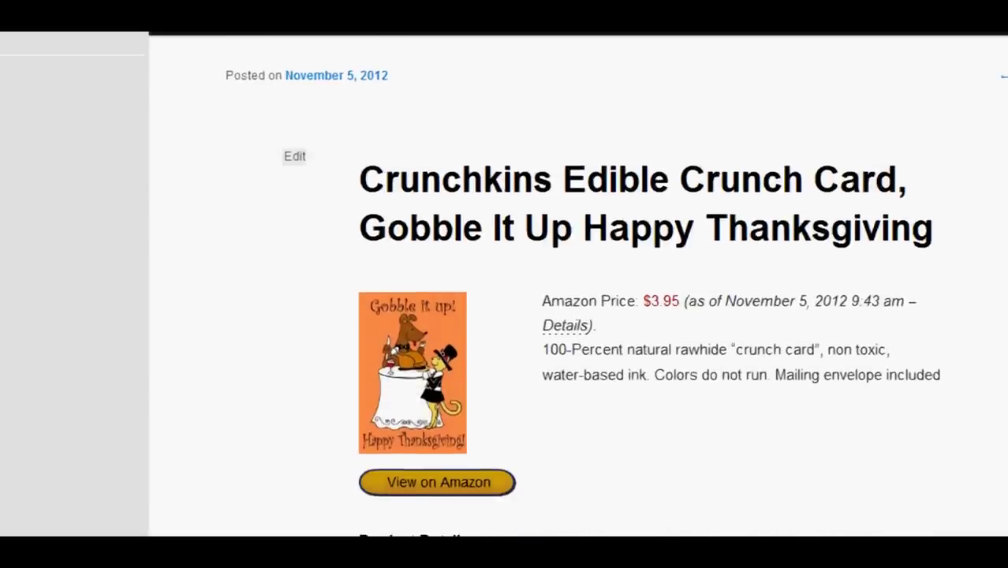
scroll(577, 316, down, 2)
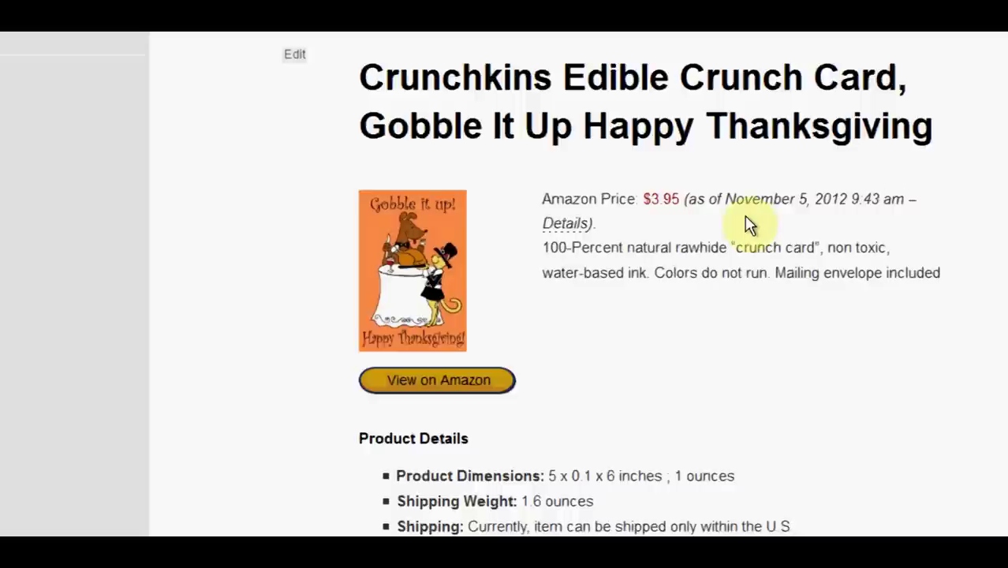
mouse_move(566, 225)
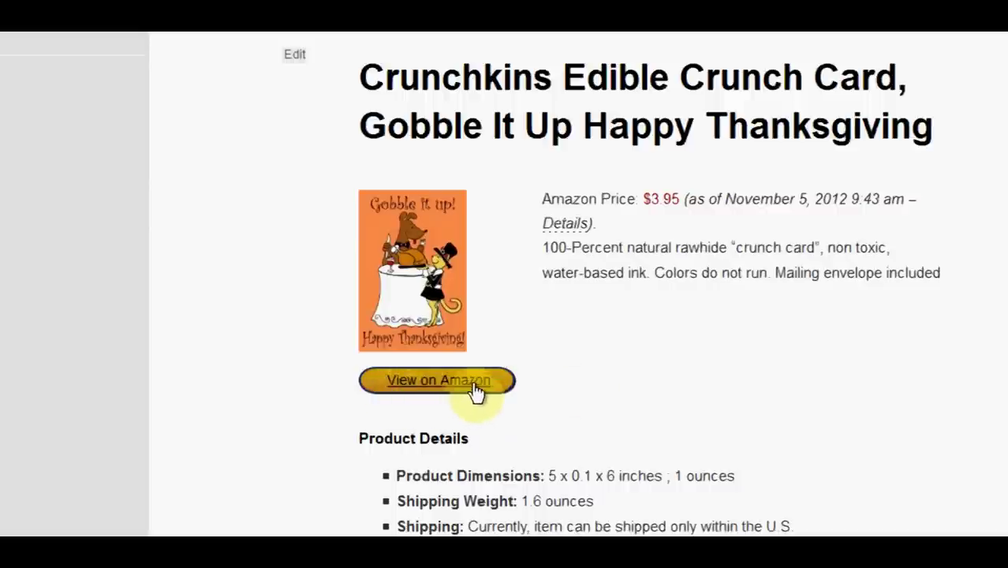
scroll(610, 284, down, 5)
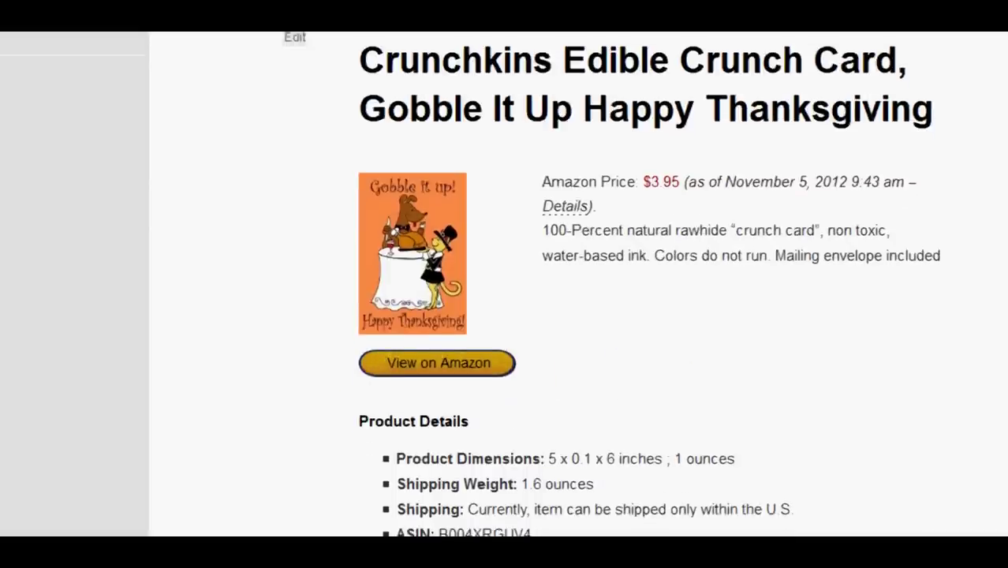
scroll(609, 284, down, 4)
scroll(609, 283, up, 10)
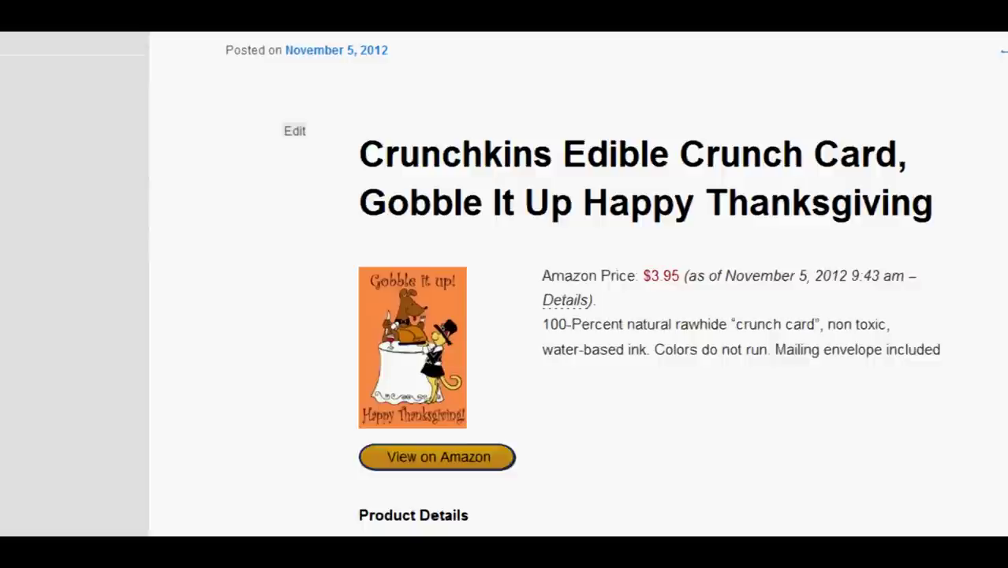
scroll(929, 162, up, 1)
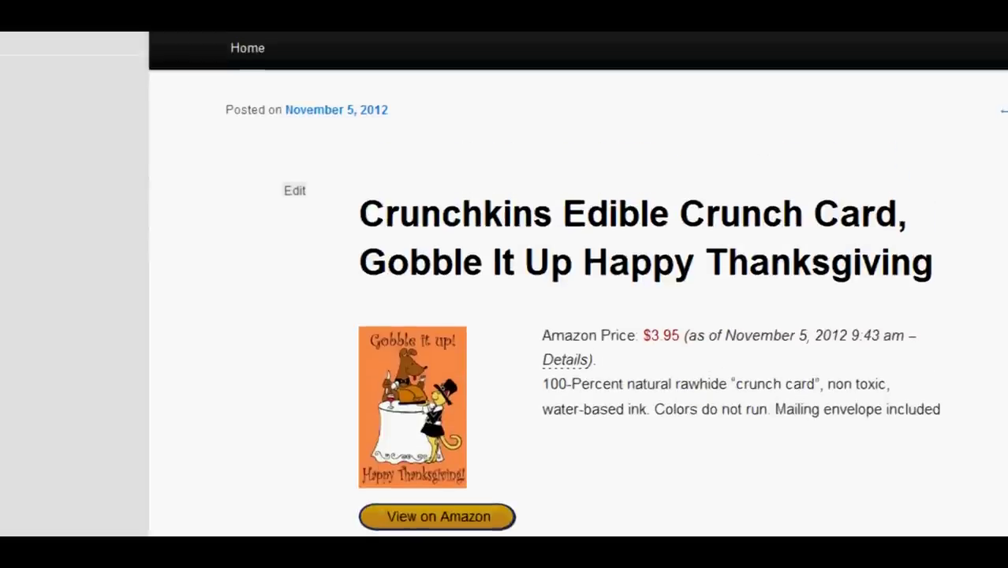
- Open the Crunchkins post for editing, then check Associate Goliath options: image aligned Left, View on Amazon button text
mouse_move(204, 36)
click(244, 35)
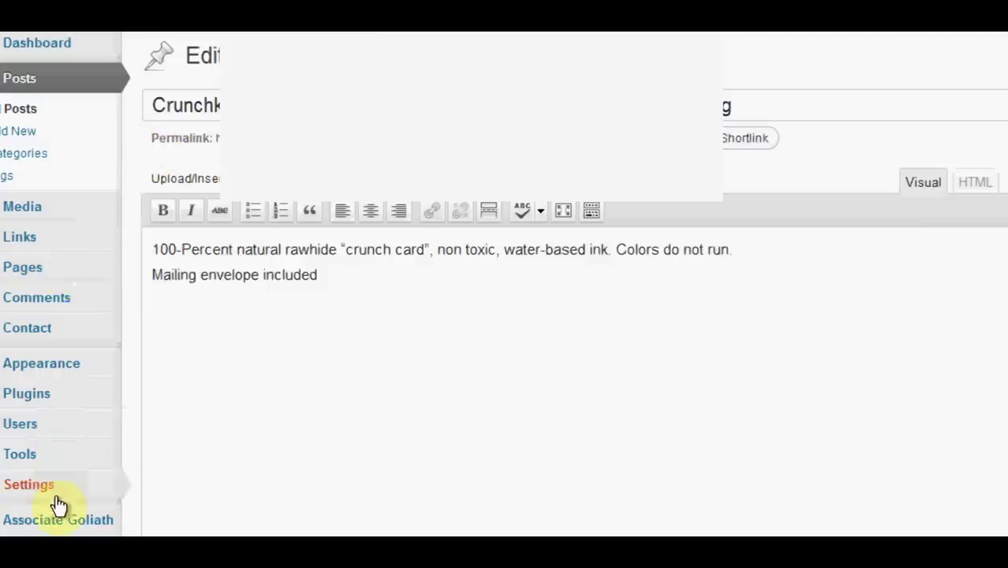
mouse_move(50, 522)
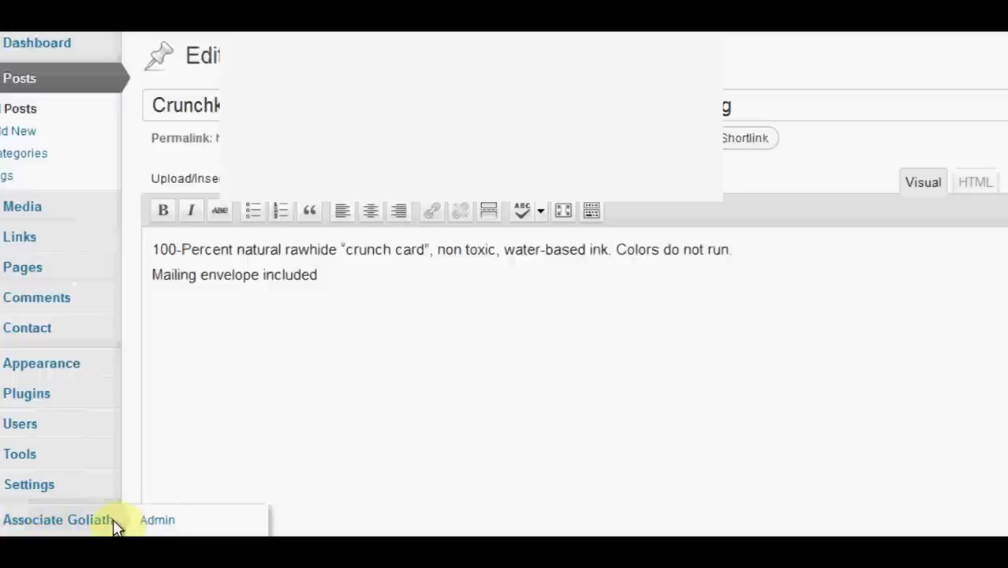
scroll(505, 316, down, 3)
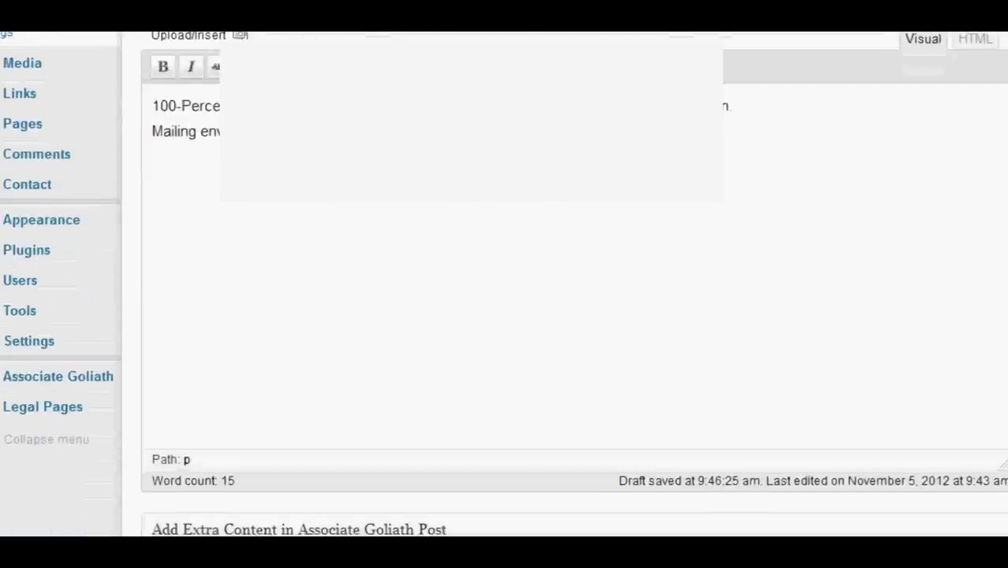
mouse_move(51, 394)
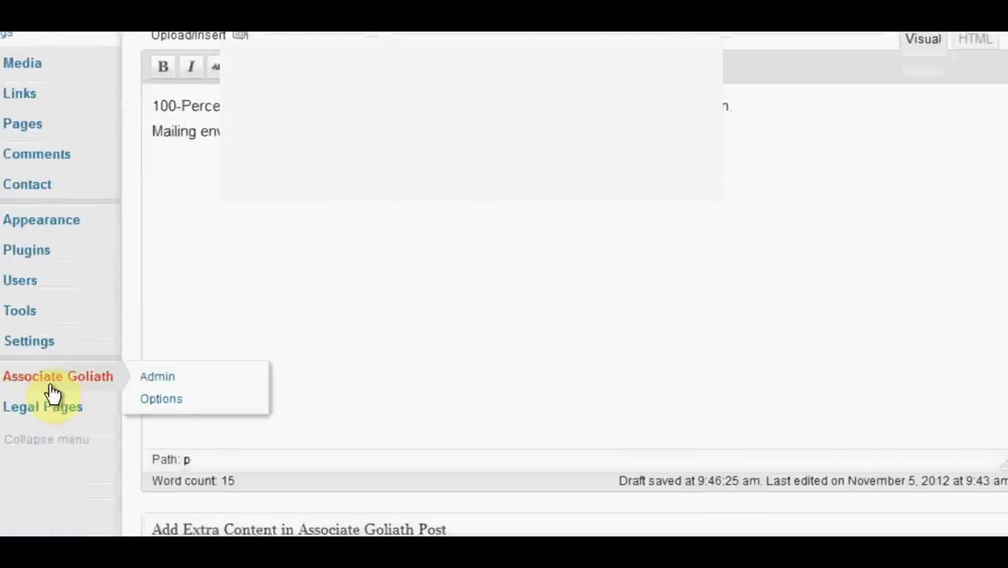
click(160, 400)
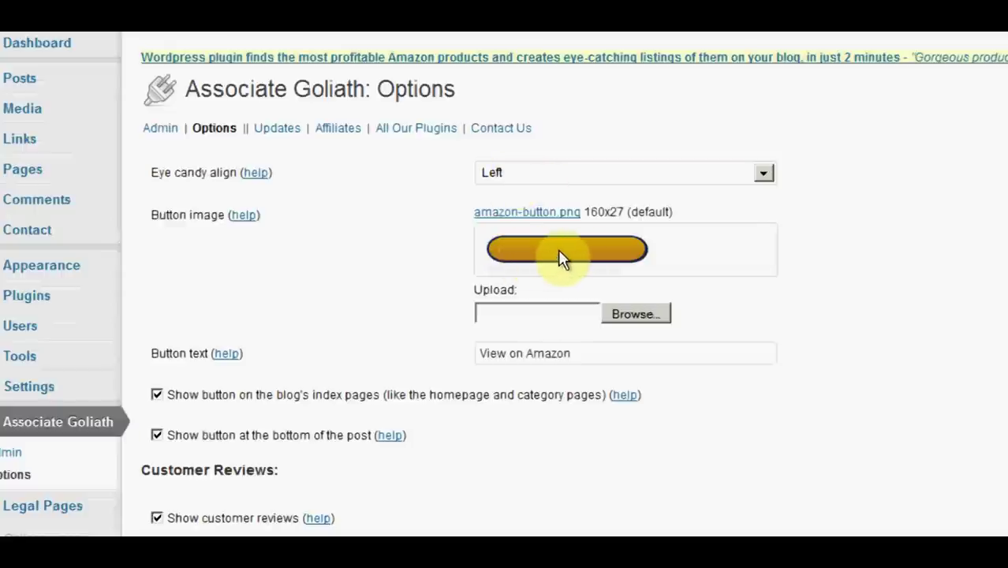
click(763, 174)
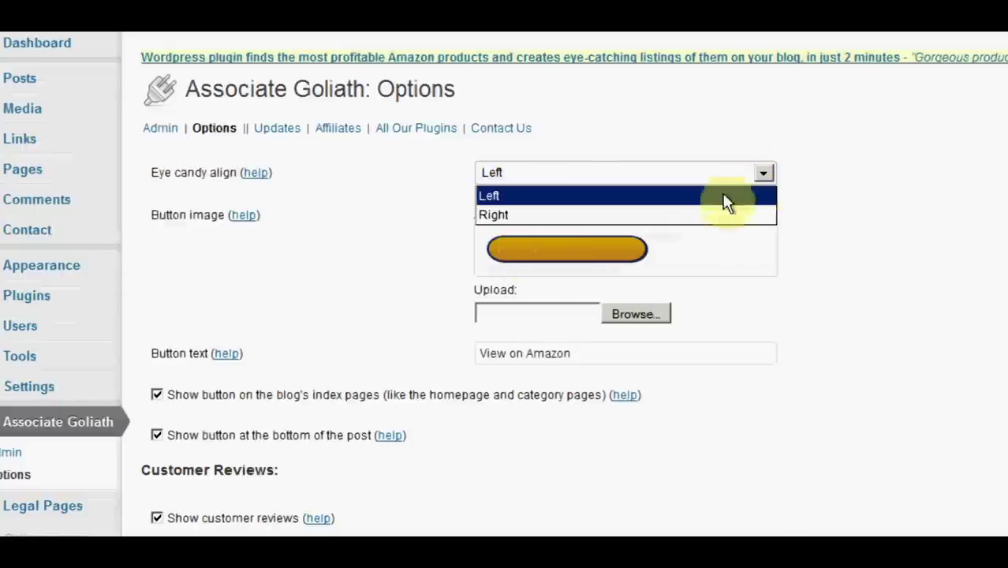
click(763, 172)
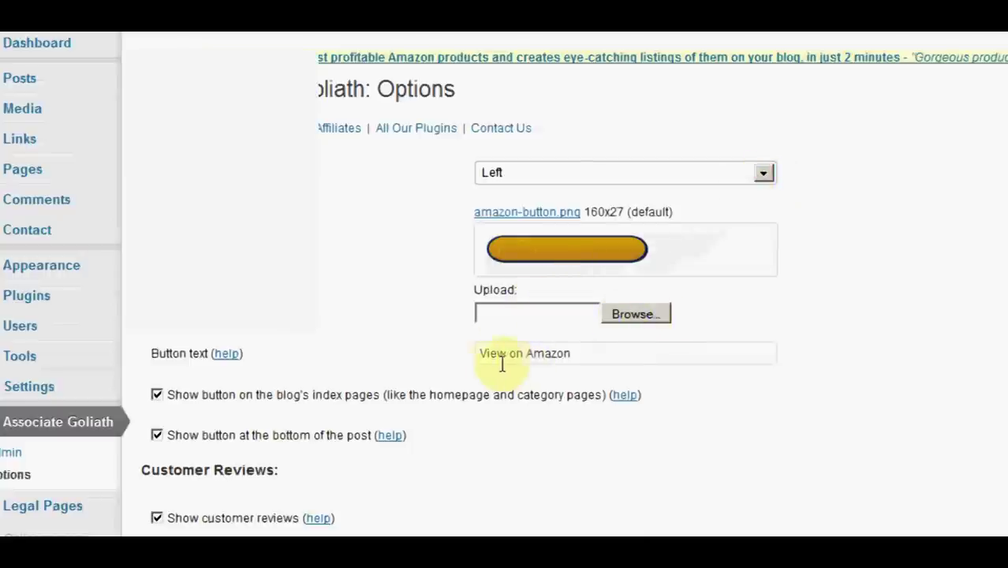
click(542, 347)
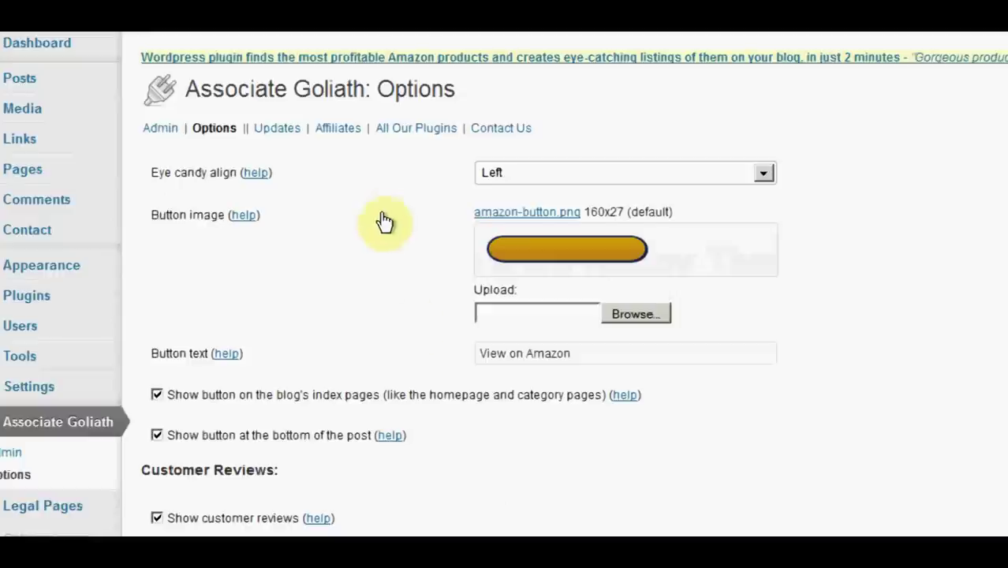
scroll(348, 365, down, 4)
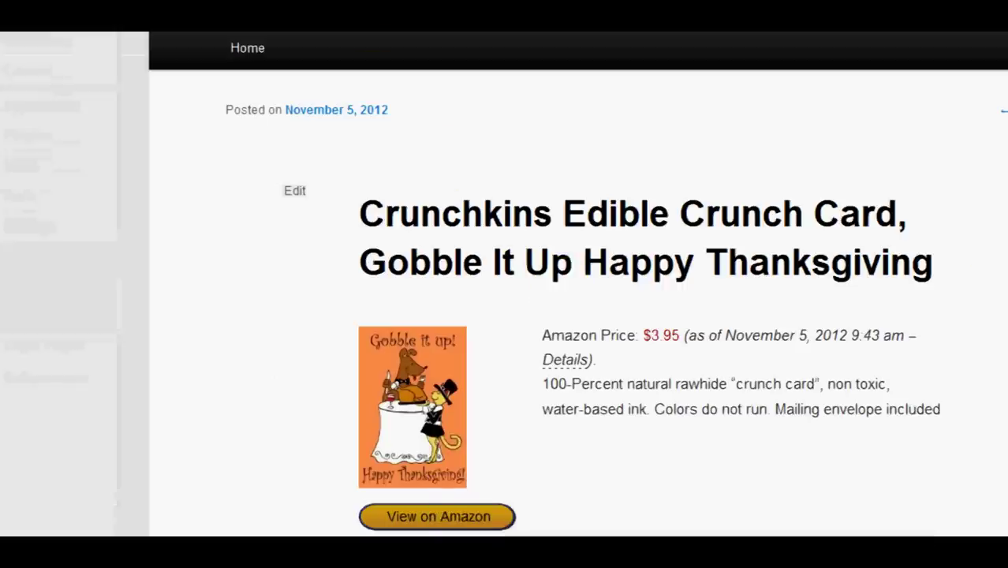
scroll(578, 300, down, 5)
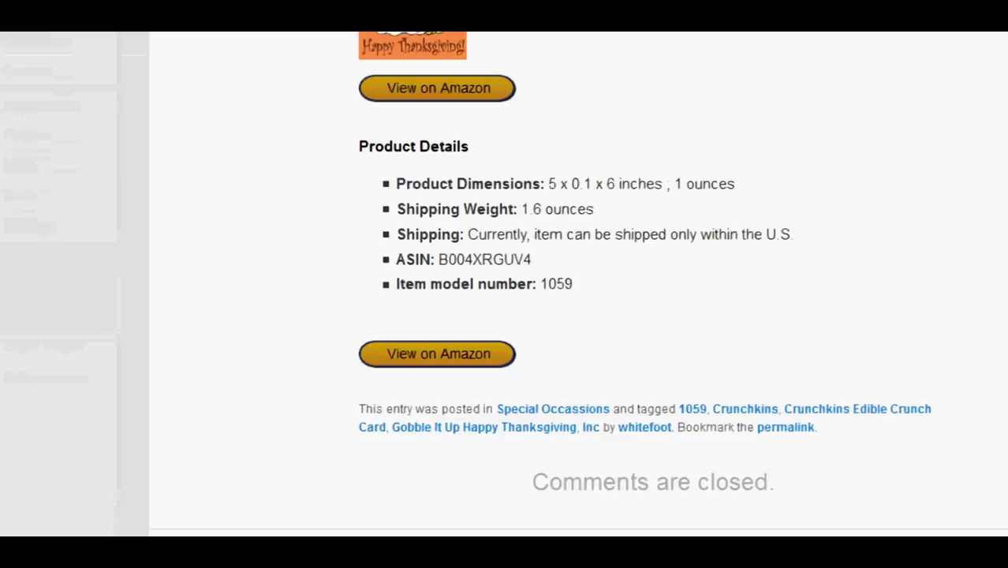
scroll(578, 299, up, 4)
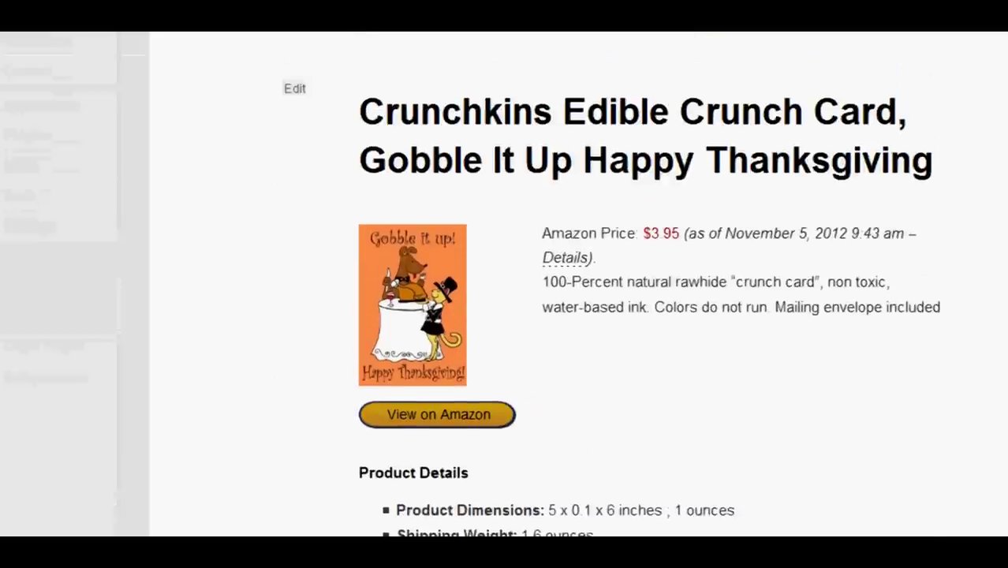
scroll(578, 300, up, 1)
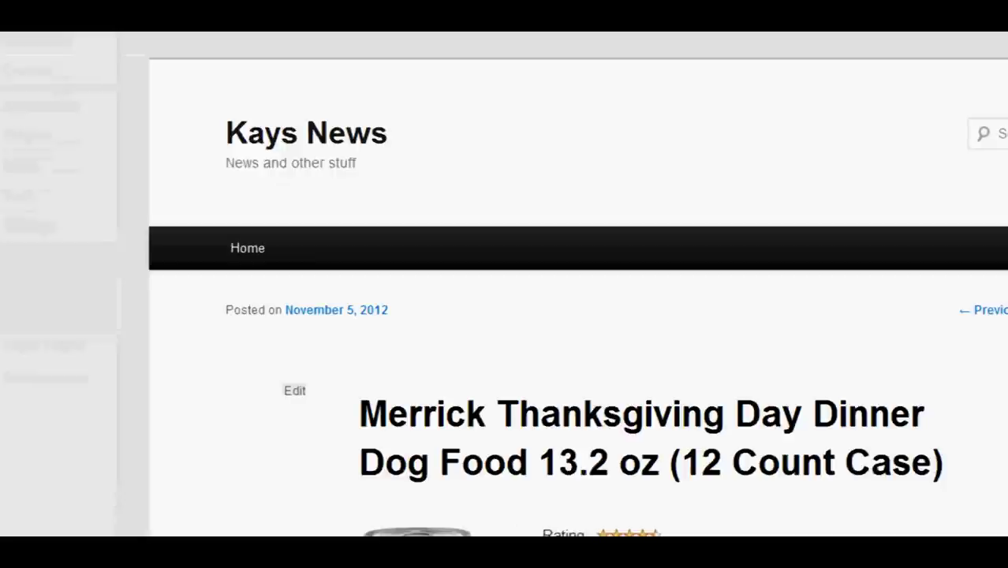
- Scroll through the Merrick dog food post's $27.97 price, product details and five-star customer reviews
scroll(576, 316, down, 8)
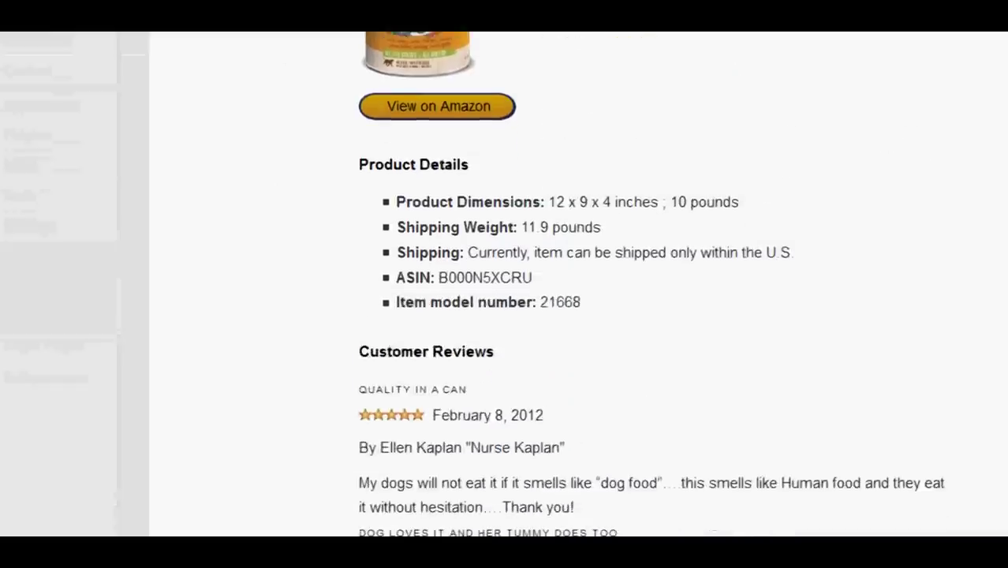
scroll(576, 315, down, 2)
scroll(505, 236, down, 1)
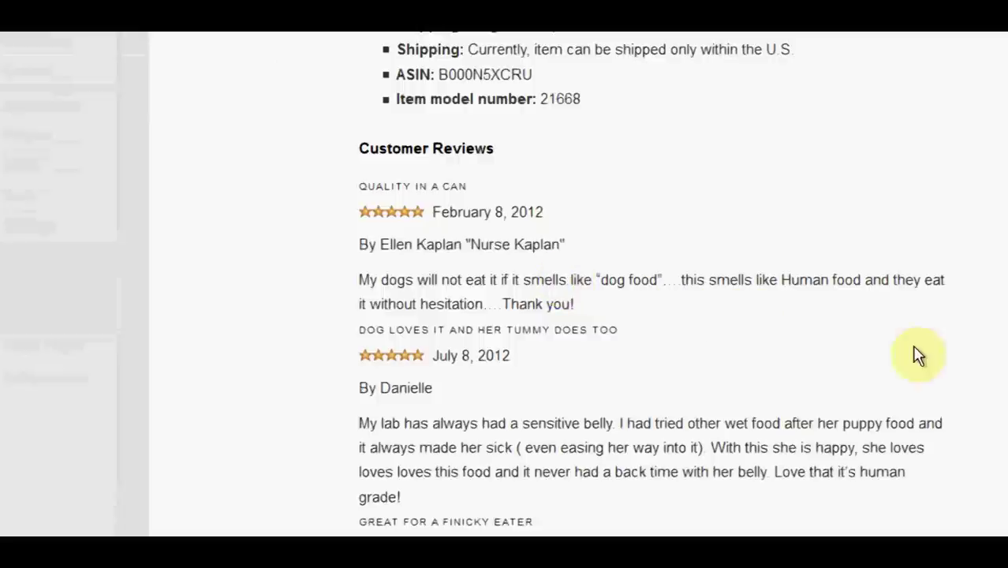
scroll(651, 284, up, 6)
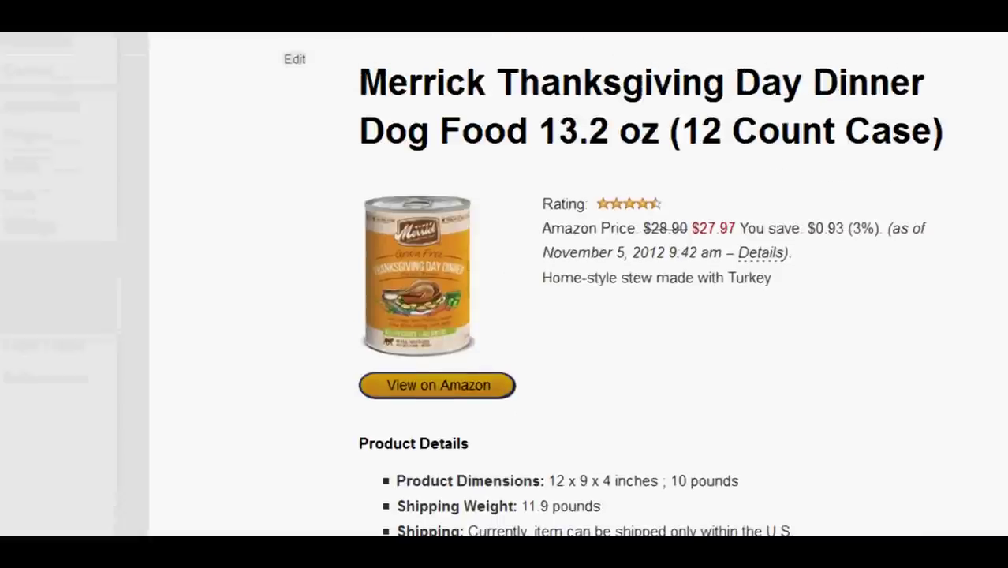
scroll(651, 284, down, 1)
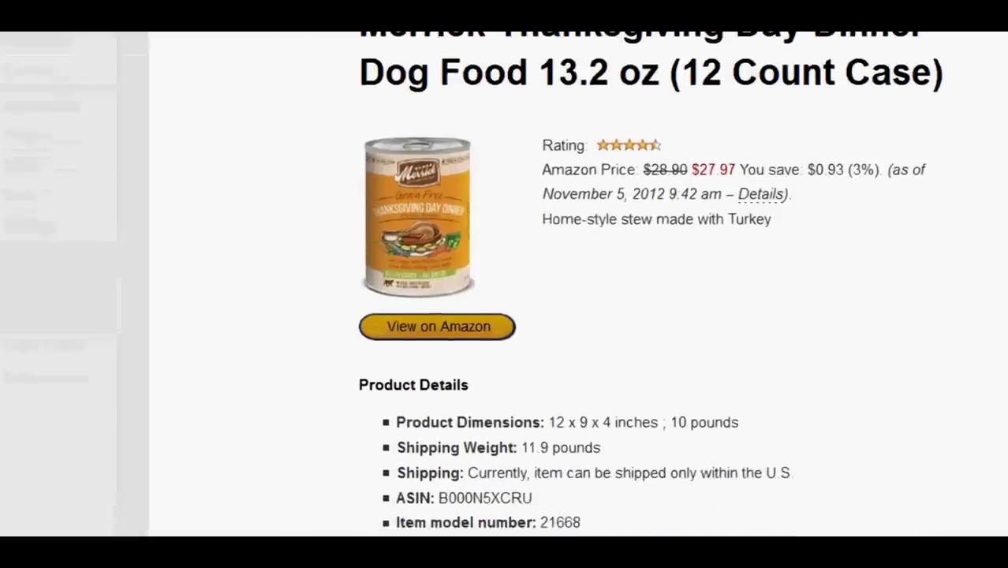
scroll(651, 284, down, 3)
scroll(650, 284, down, 3)
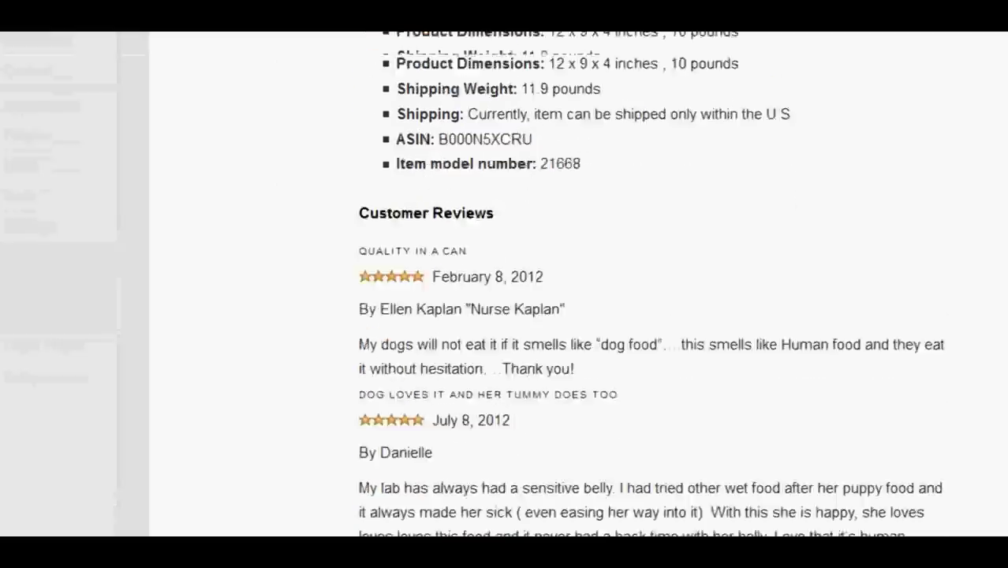
scroll(650, 284, down, 2)
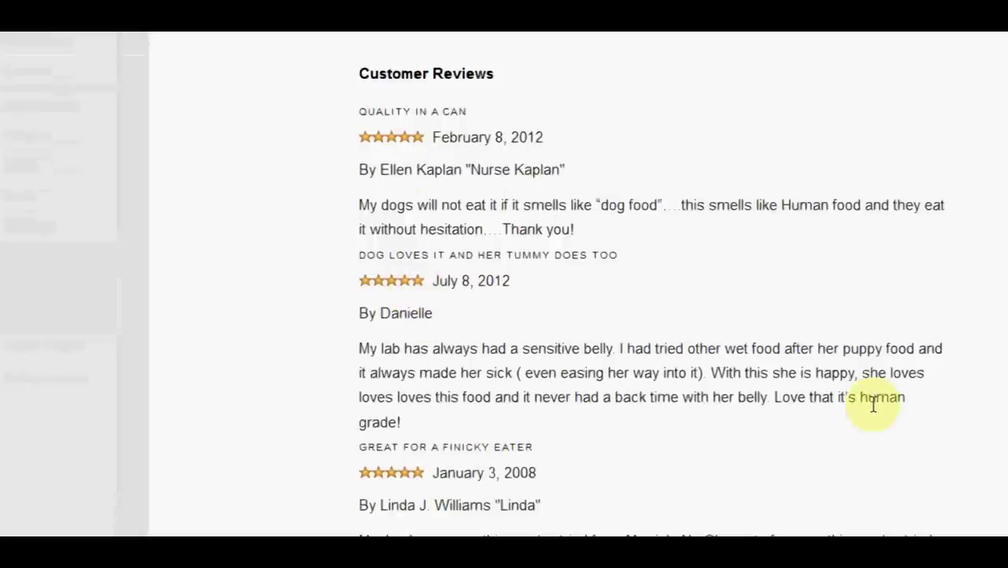
scroll(650, 283, down, 3)
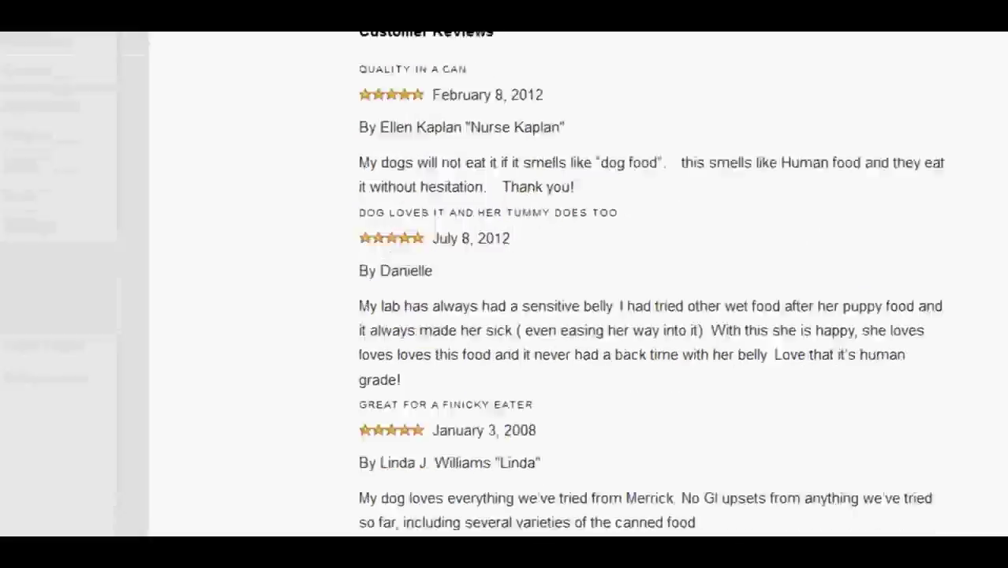
scroll(651, 281, down, 2)
scroll(650, 282, down, 7)
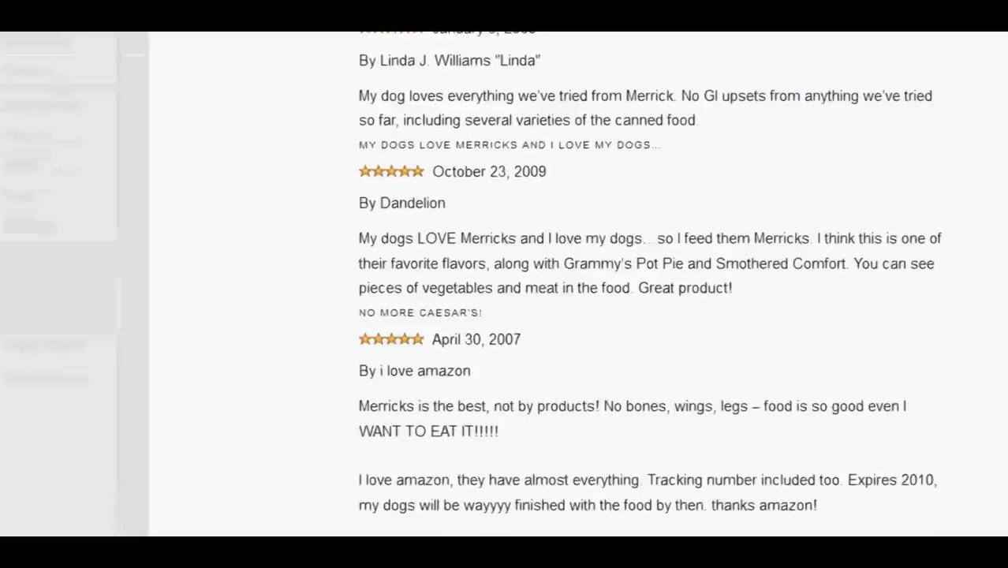
scroll(650, 282, down, 4)
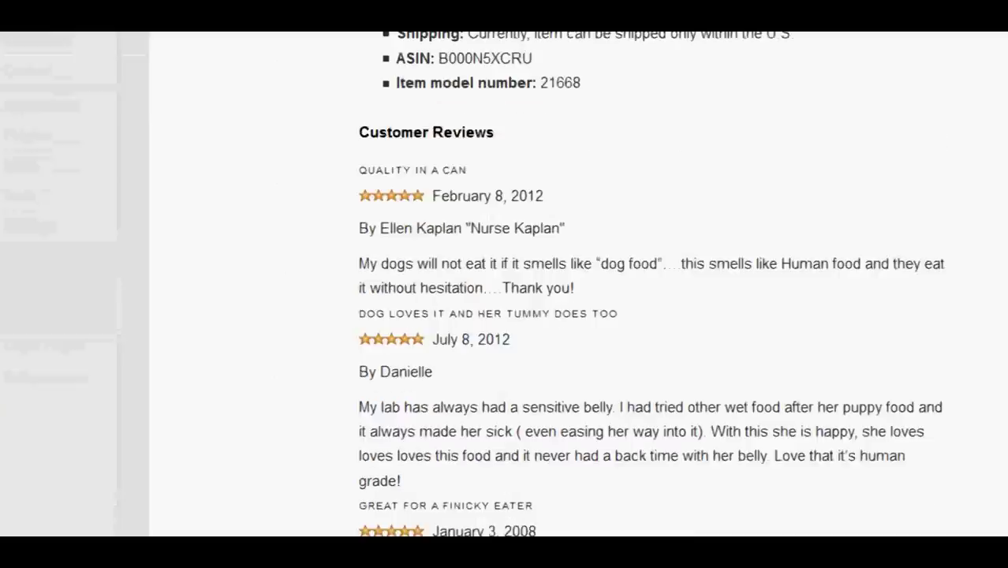
scroll(651, 284, up, 11)
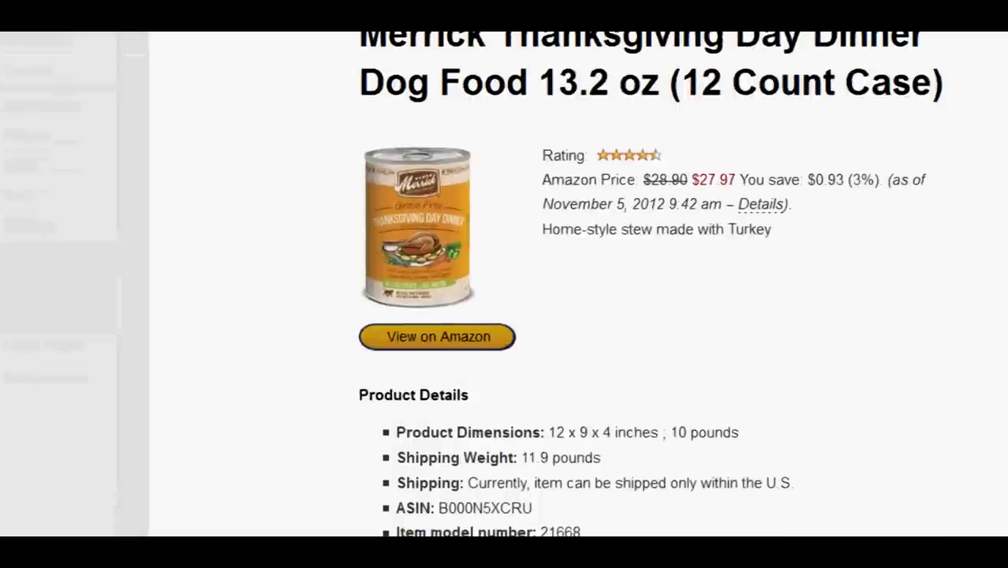
scroll(650, 289, up, 3)
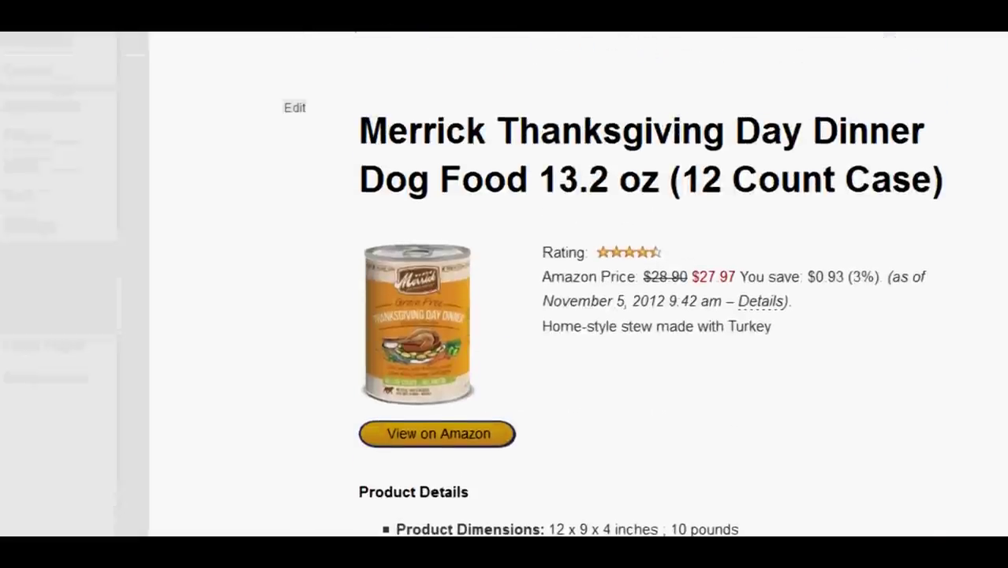
scroll(797, 278, down, 11)
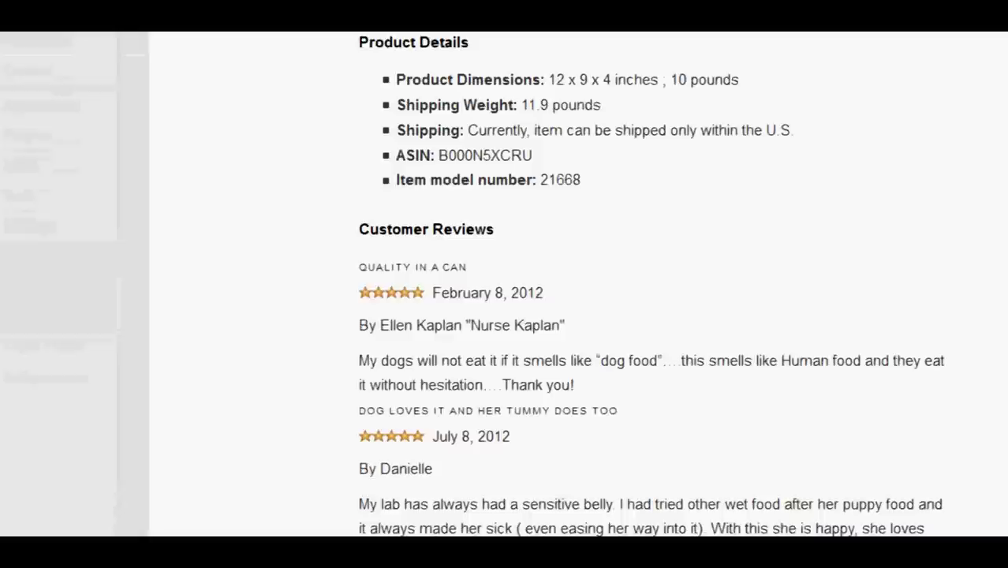
scroll(649, 284, down, 3)
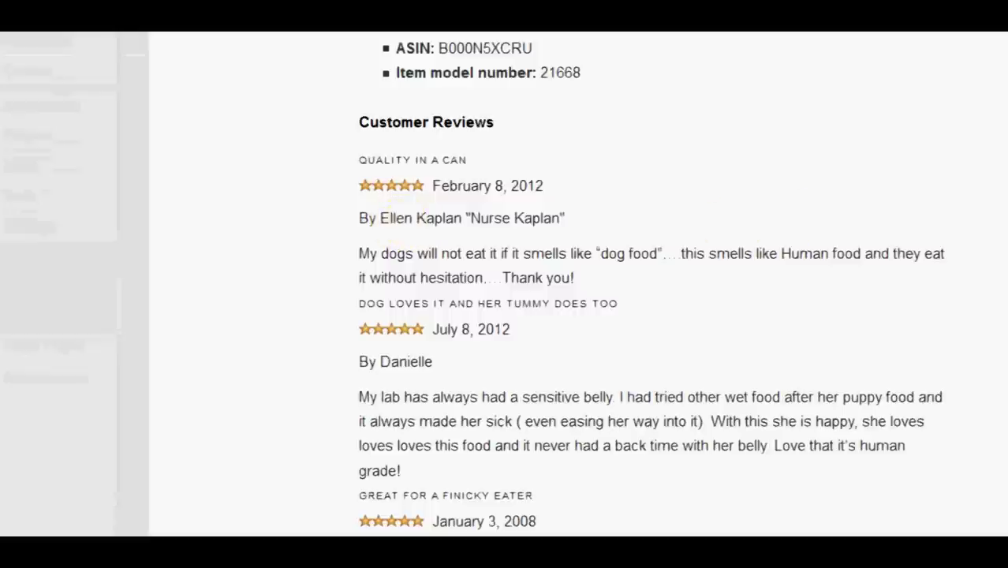
- Review the post's customer reviews, then return to Associate Goliath Options with the 4-star review minimum
scroll(650, 284, up, 1)
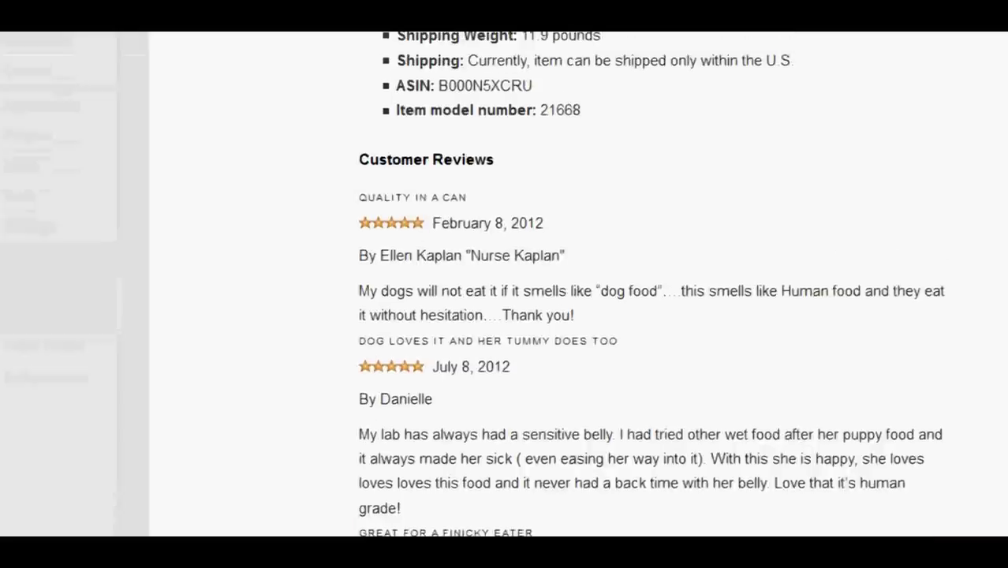
scroll(650, 284, down, 1)
scroll(650, 284, down, 2)
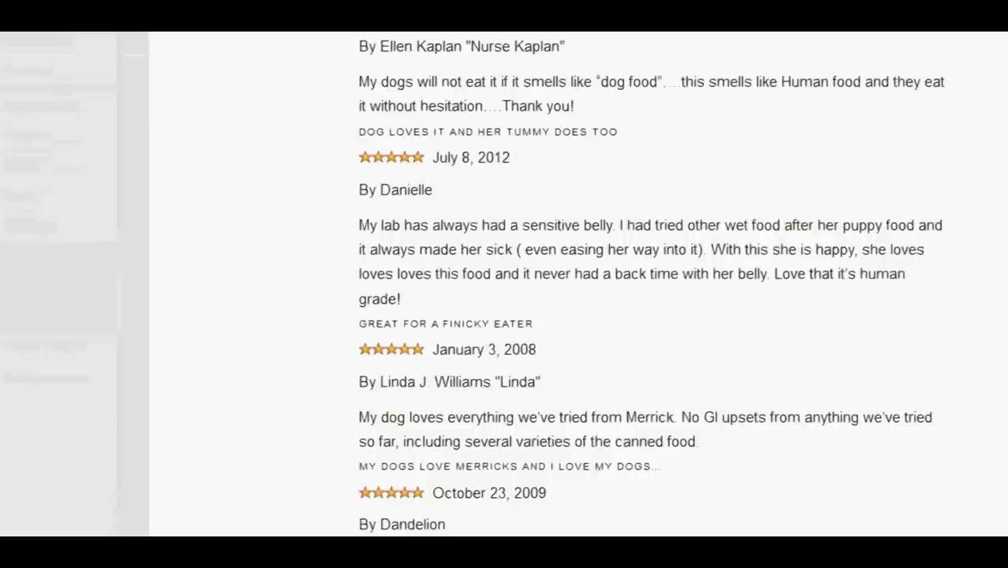
scroll(649, 284, down, 2)
scroll(650, 284, up, 1)
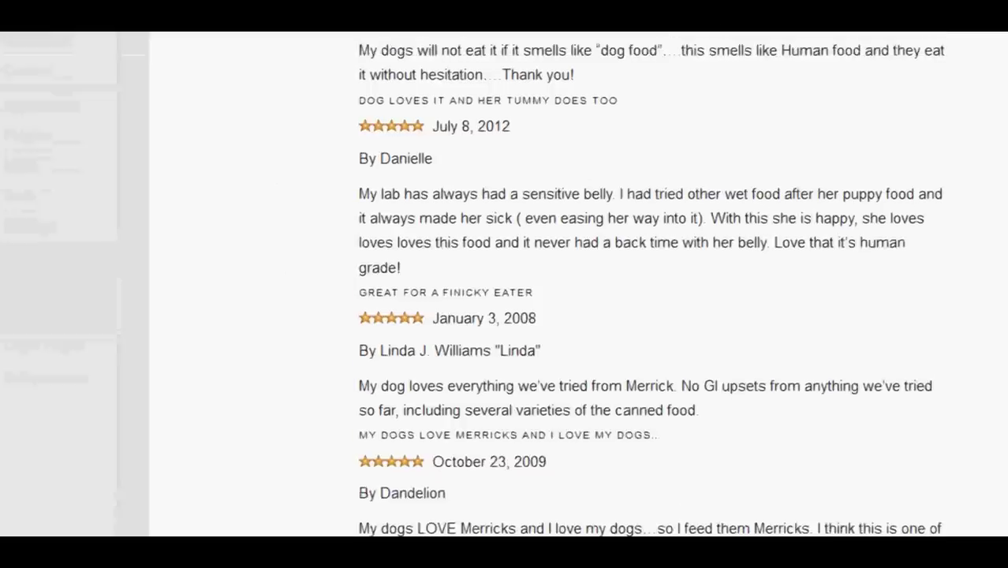
scroll(649, 284, up, 2)
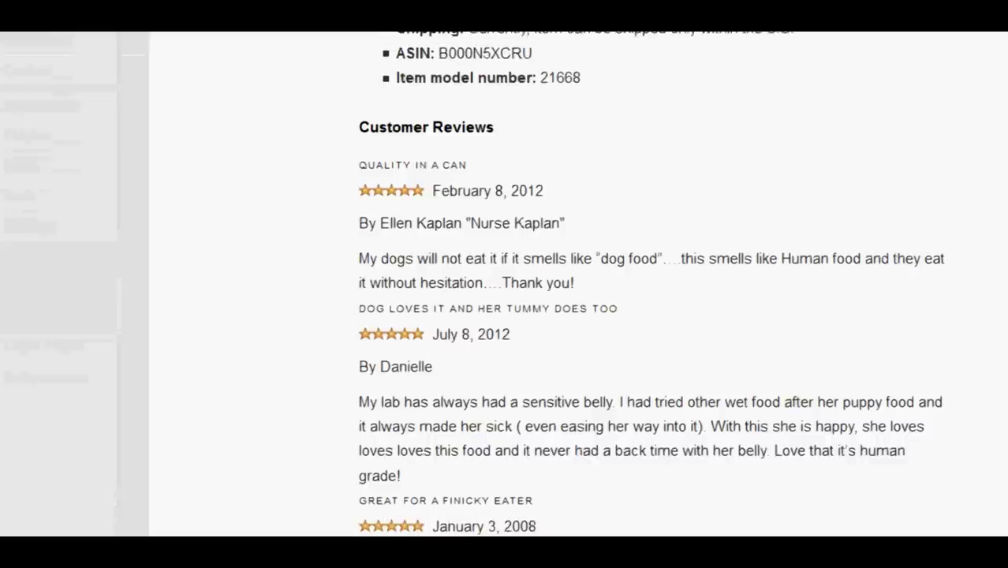
scroll(650, 284, down, 1)
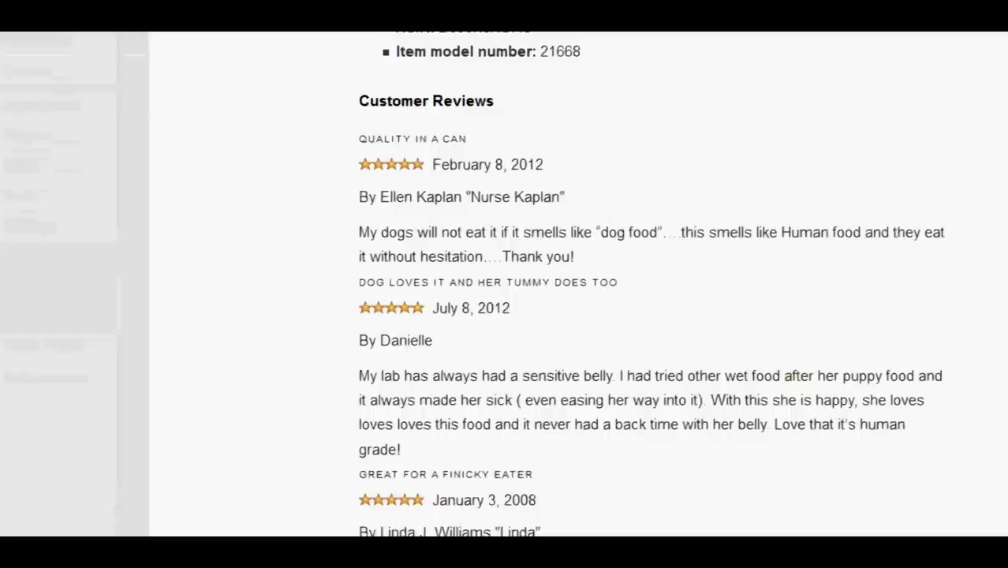
scroll(651, 284, down, 1)
scroll(651, 284, up, 3)
scroll(650, 284, up, 4)
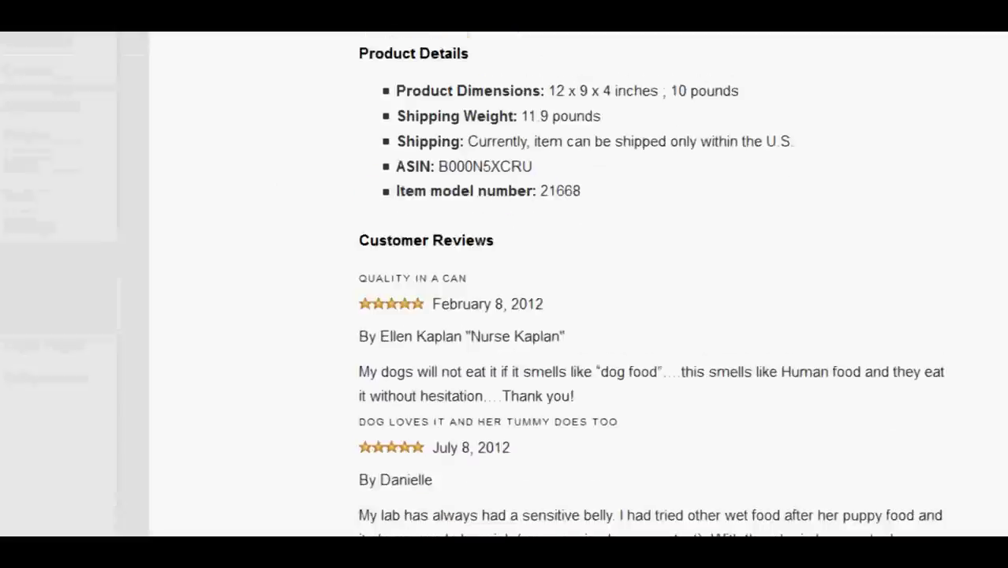
scroll(651, 283, down, 2)
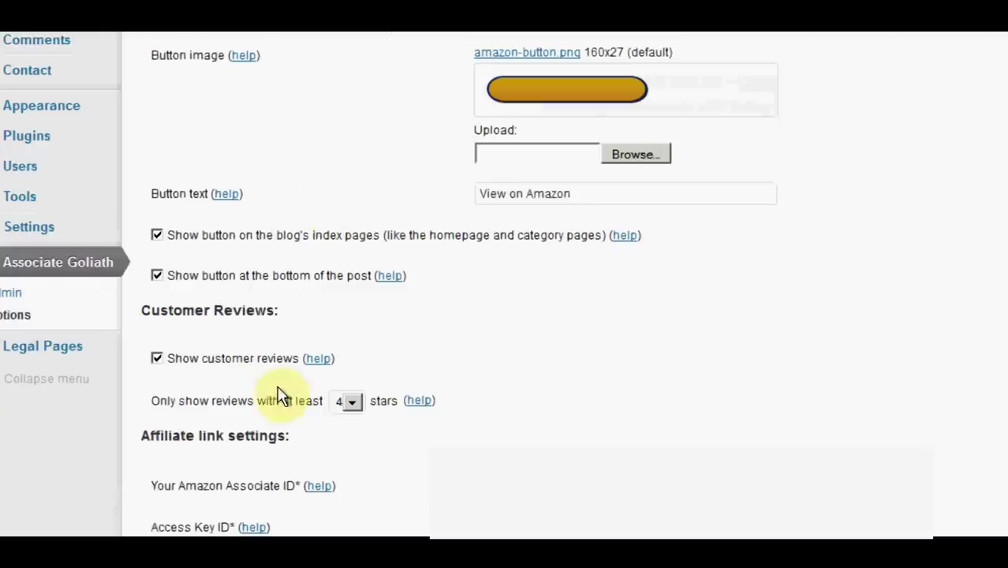
click(264, 389)
scroll(449, 283, up, 2)
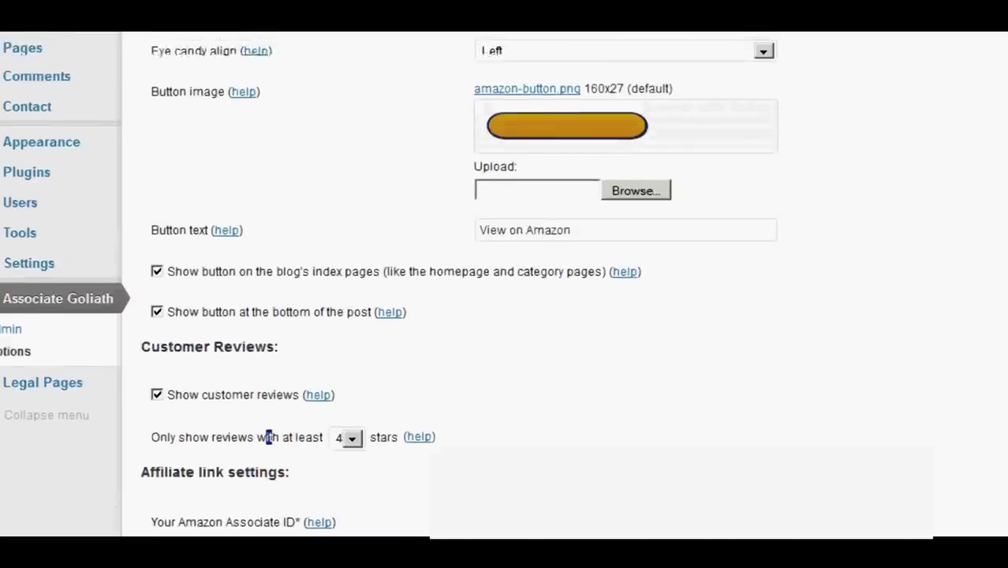